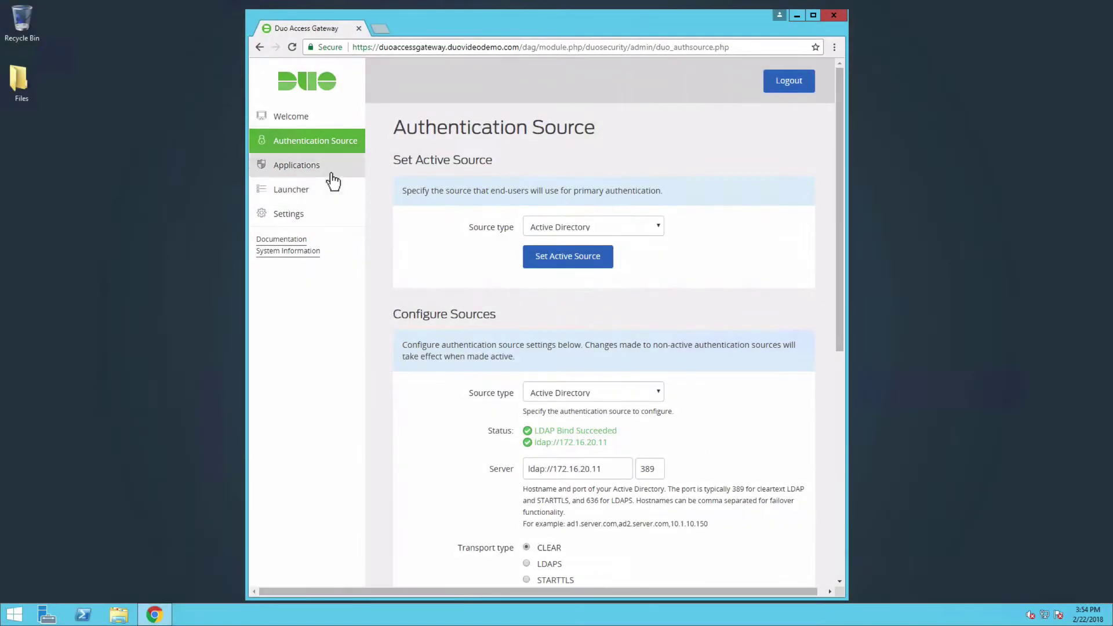
Step: Download the XML metadata for configuring applications from the Duo Access Gateway Applications page
left_click(328, 174)
scroll(851, 301, "down", 6)
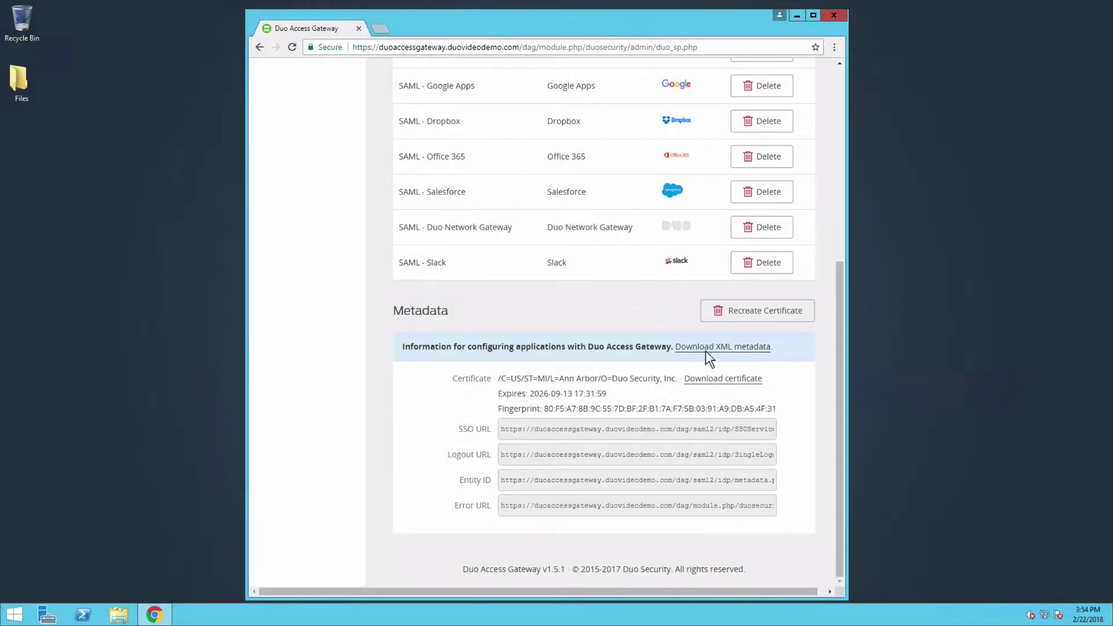
left_click(701, 347)
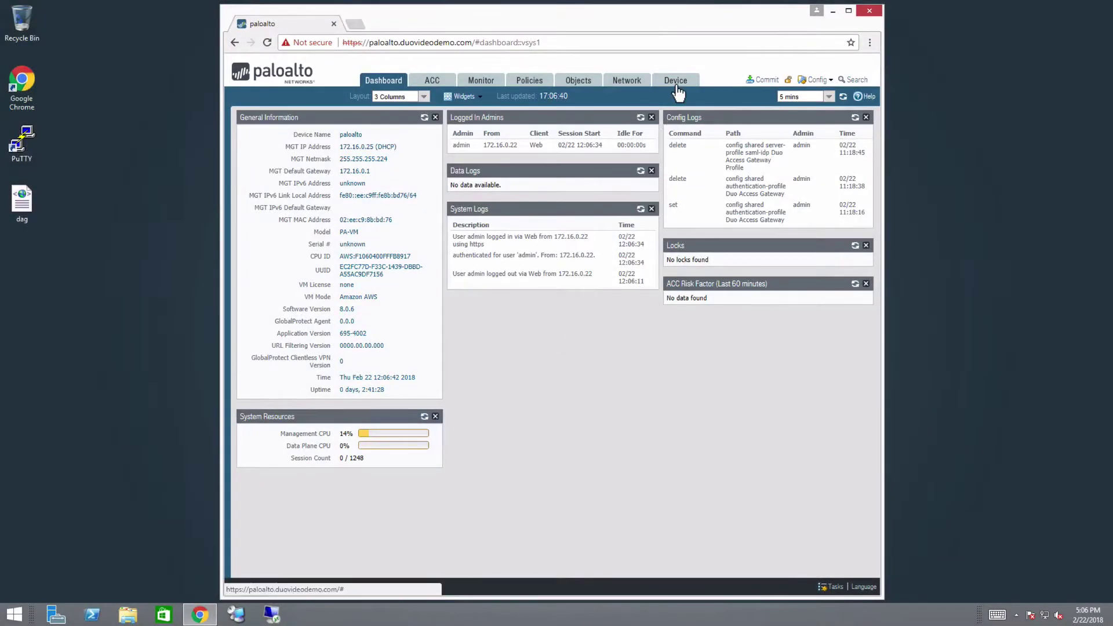
Step: Begin importing a SAML Identity Provider server profile on the Palo Alto device and name it Duo Access Gateway Profile
left_click(676, 82)
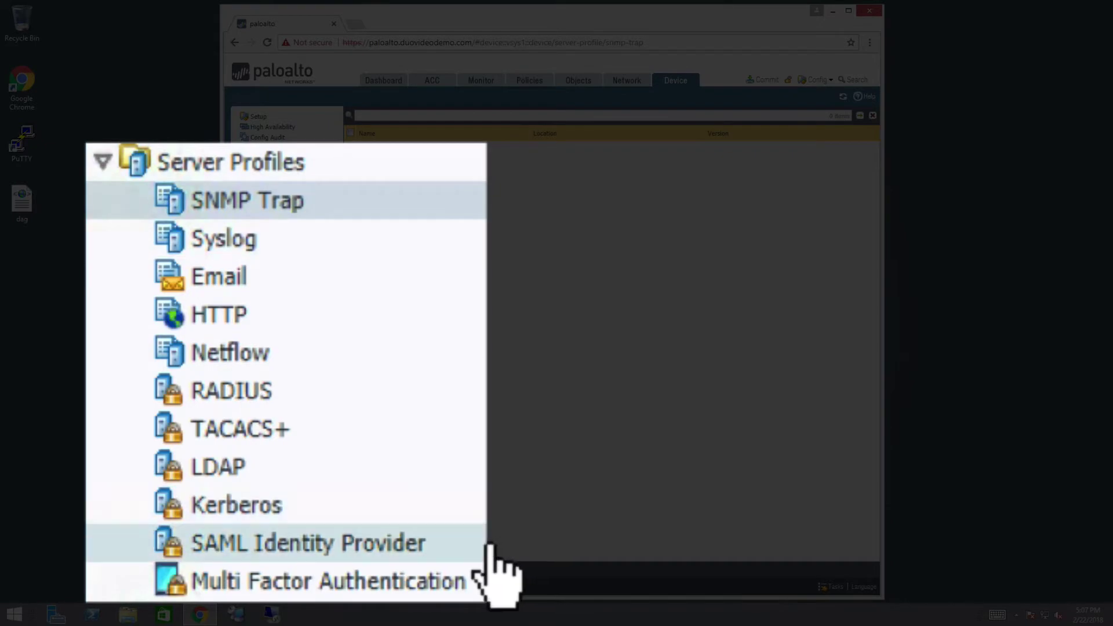
left_click(334, 419)
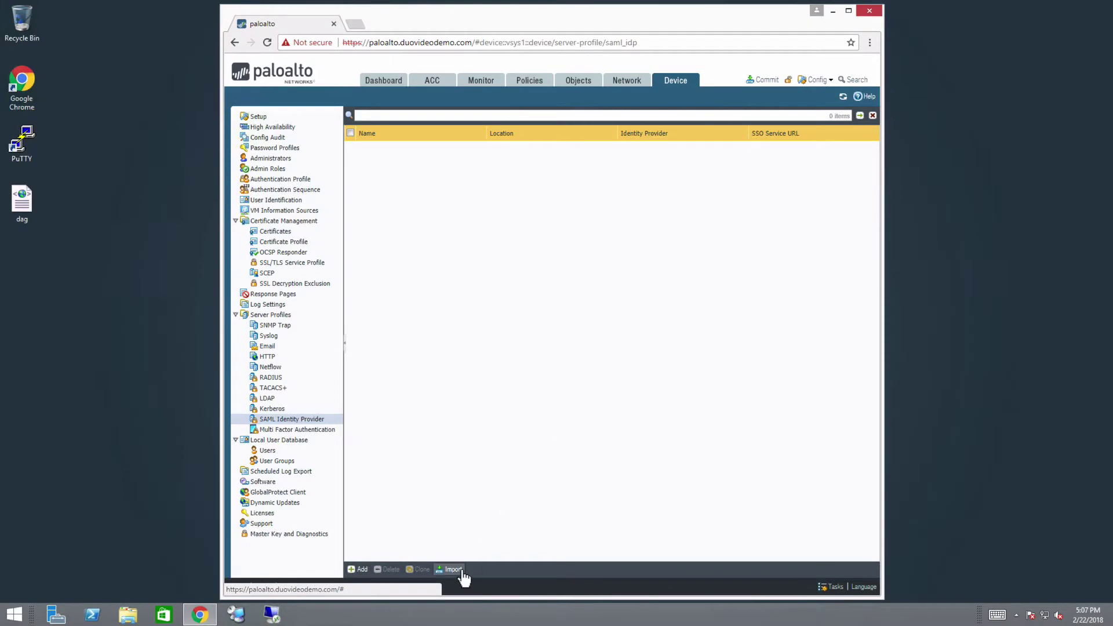
left_click(453, 570)
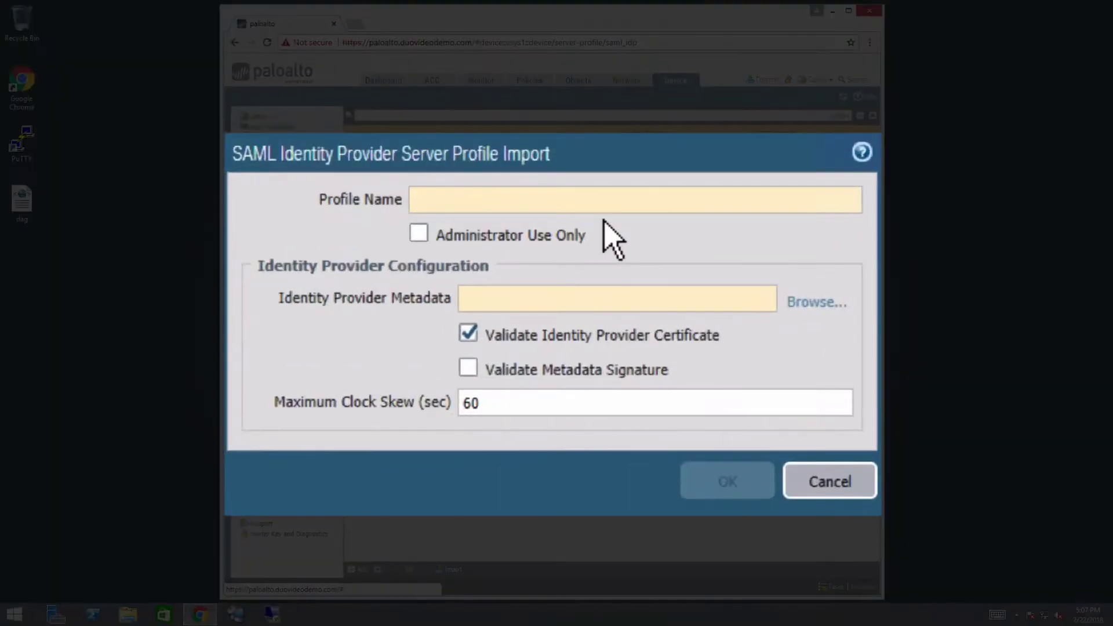
left_click(600, 200)
type("Duo Access Gateway ")
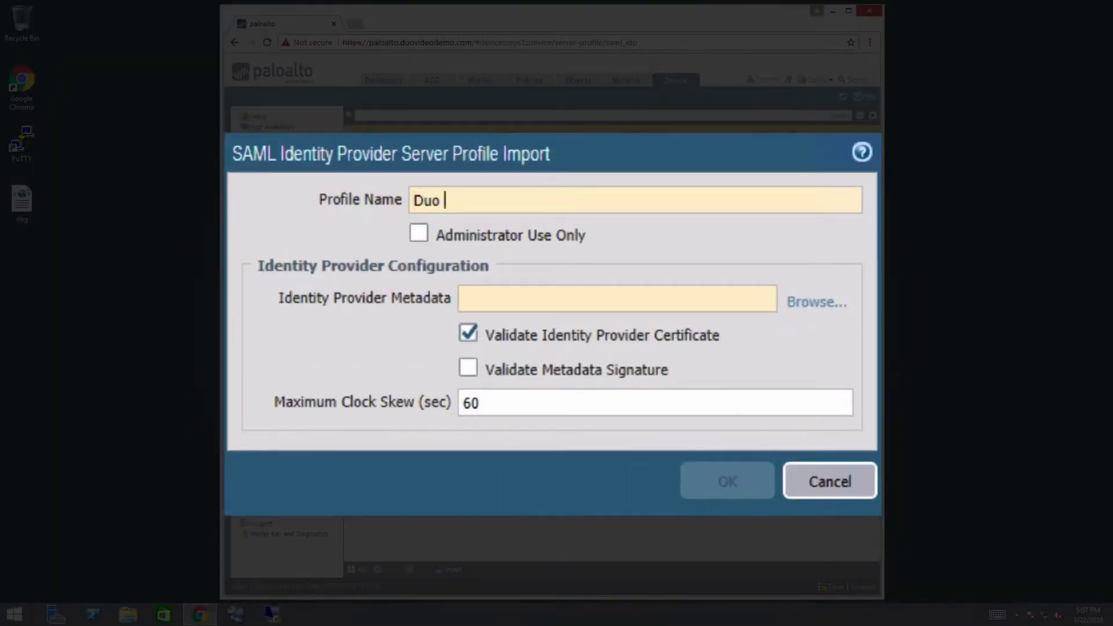
type("Profile")
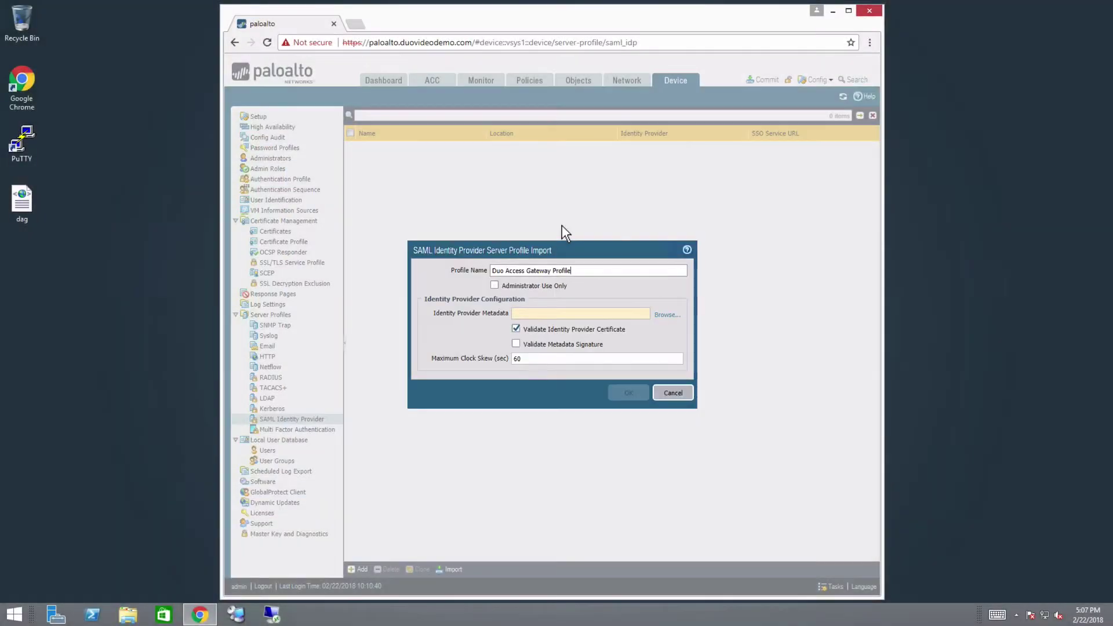
Step: Load dag.xml from the Desktop as the identity provider metadata, disable Validate Identity Provider Certificate, and complete the profile import
left_click(667, 315)
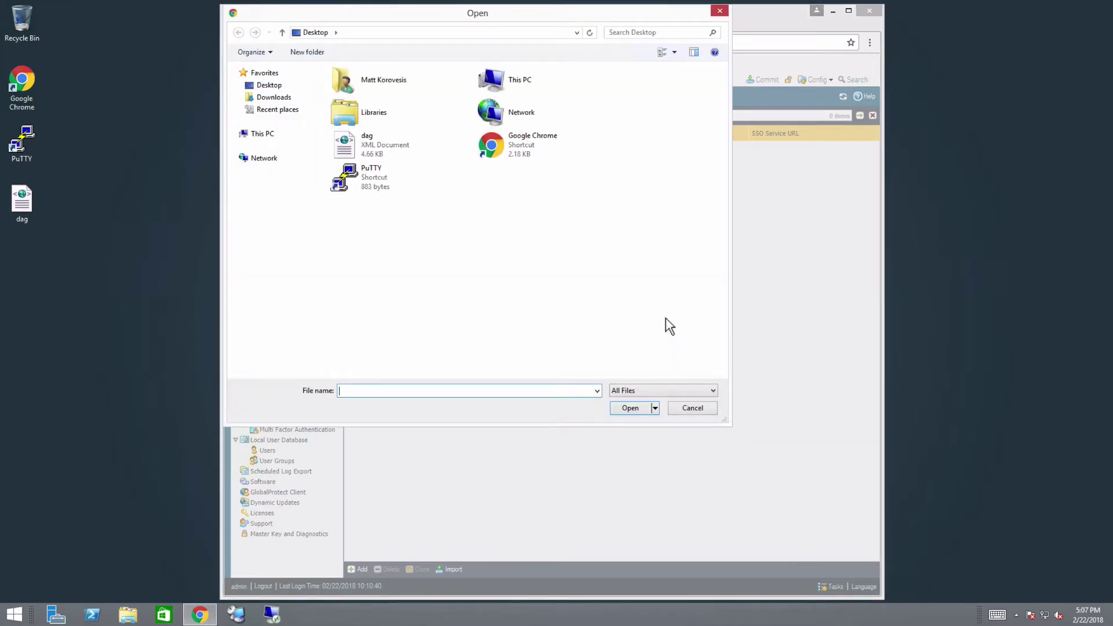
left_click(410, 152)
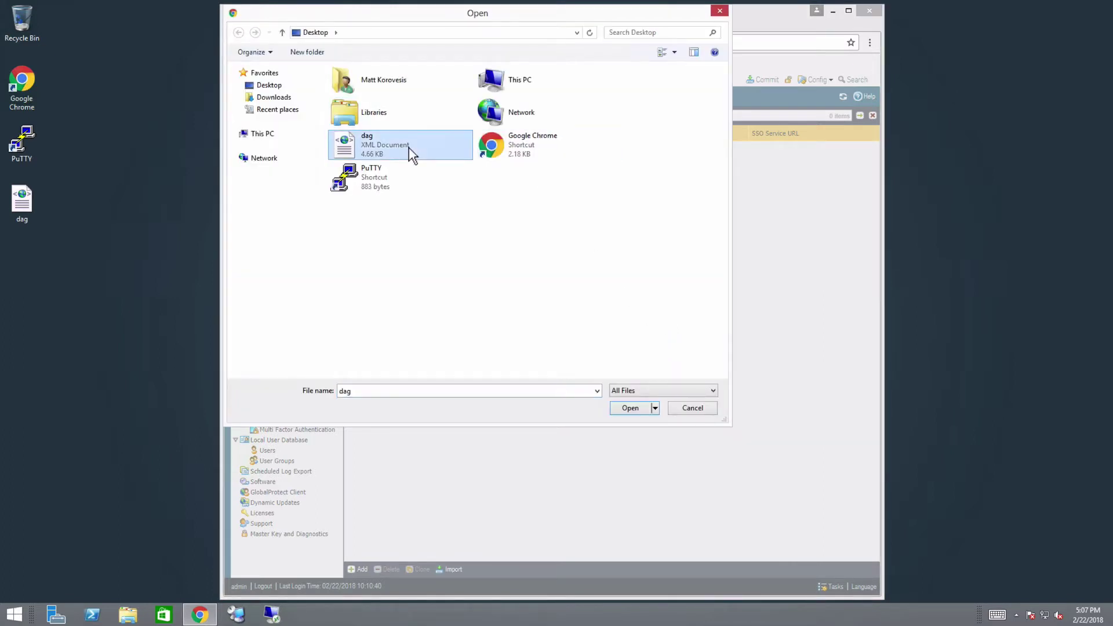
left_click(640, 411)
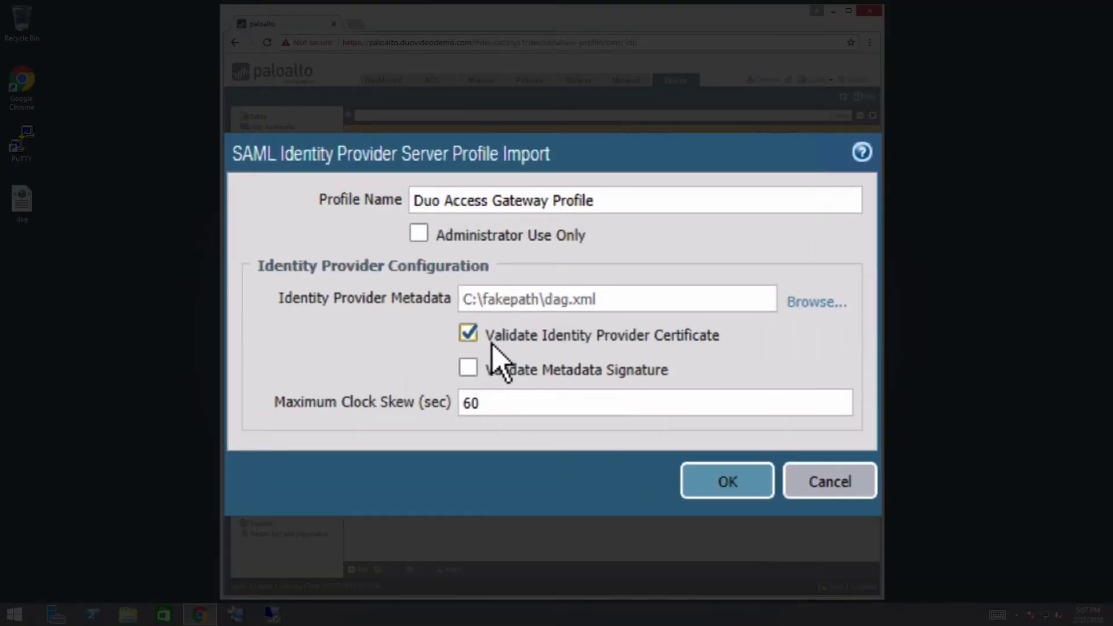
left_click(471, 335)
left_click(734, 489)
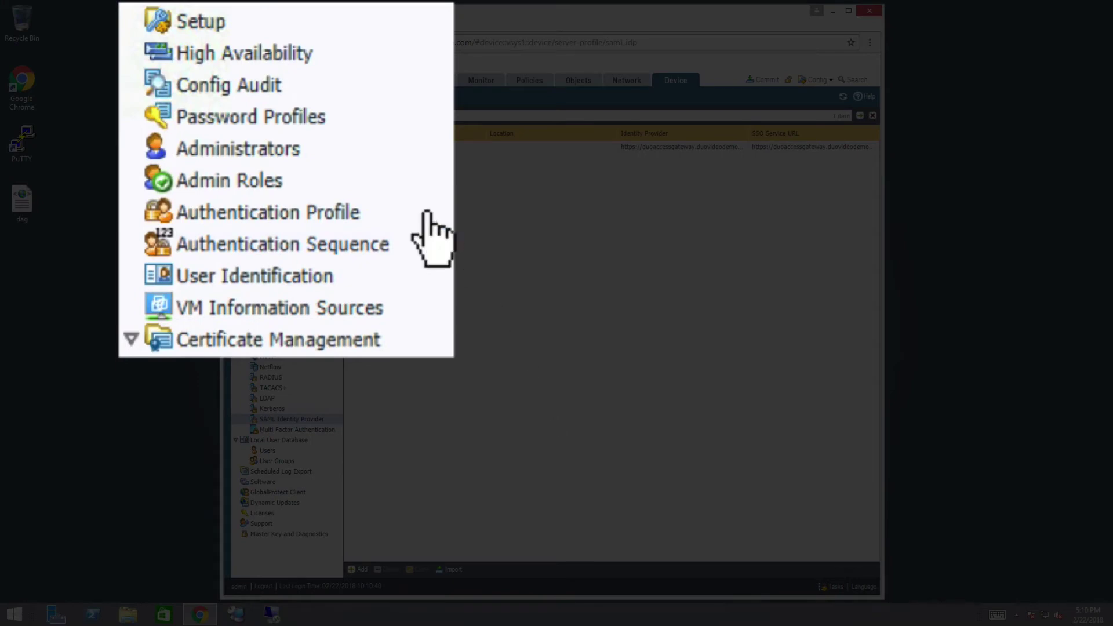
Step: Add an authentication profile named Duo Access Gateway with SAML as its type
left_click(324, 180)
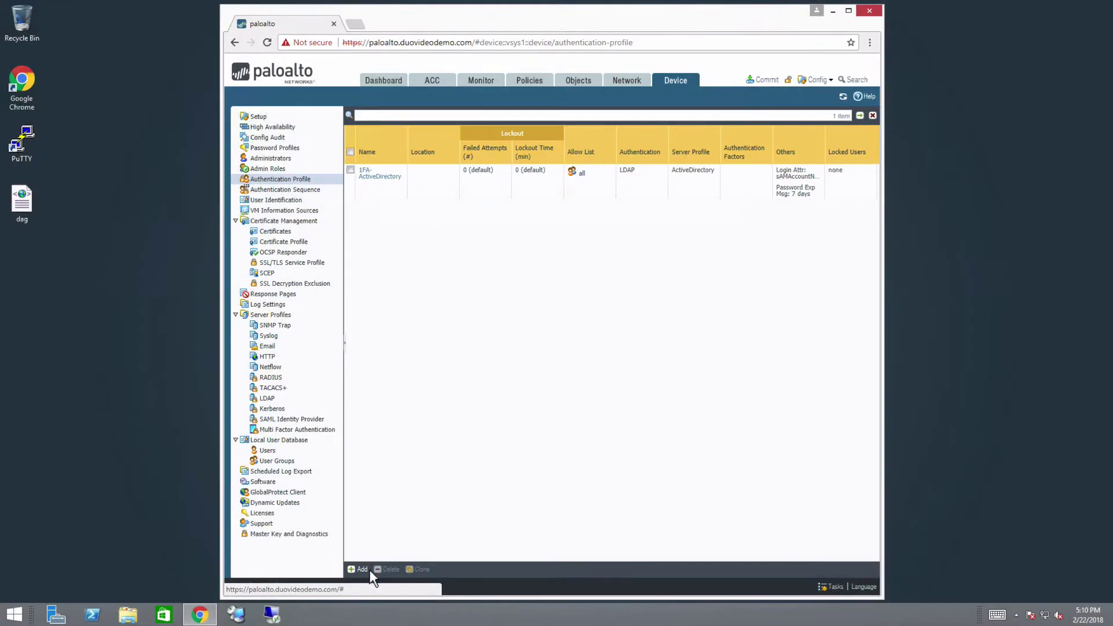
left_click(365, 569)
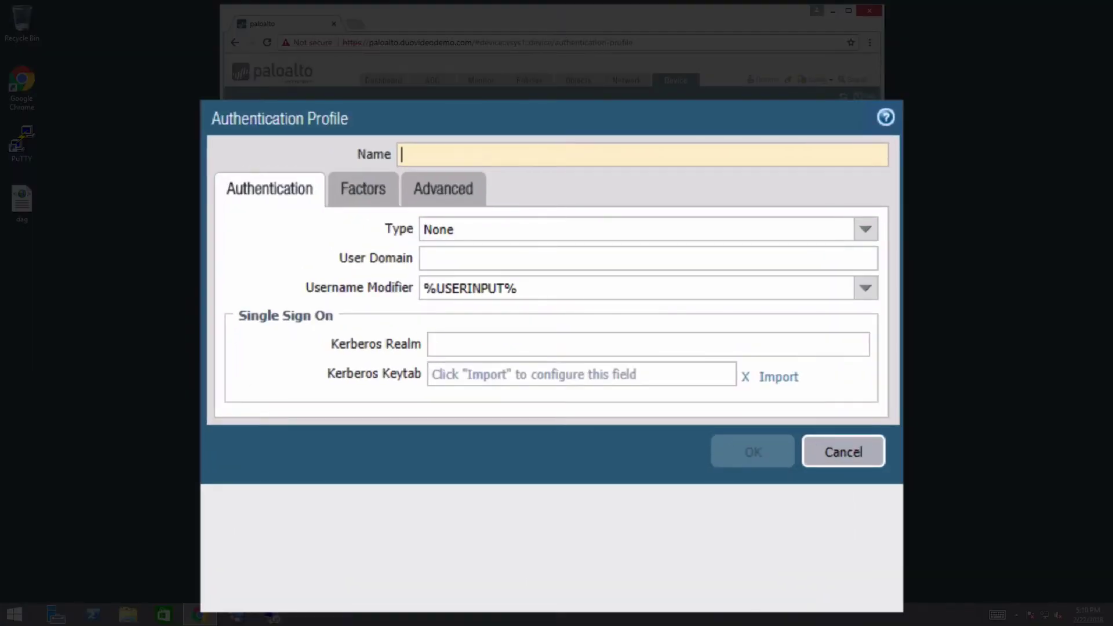
type("Duo Access Gateway")
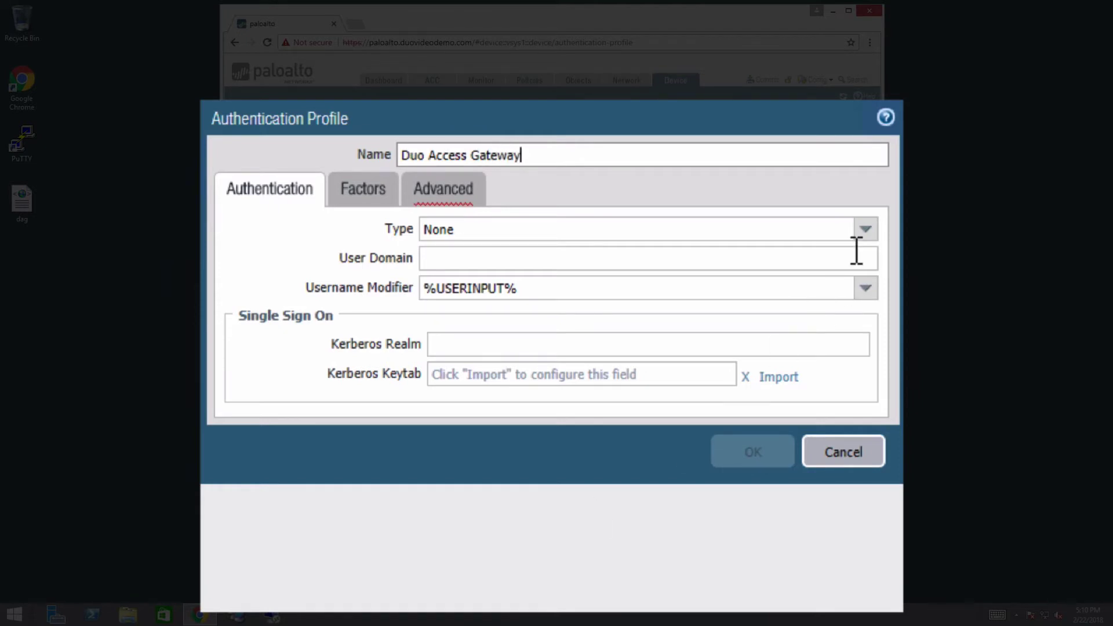
left_click(869, 235)
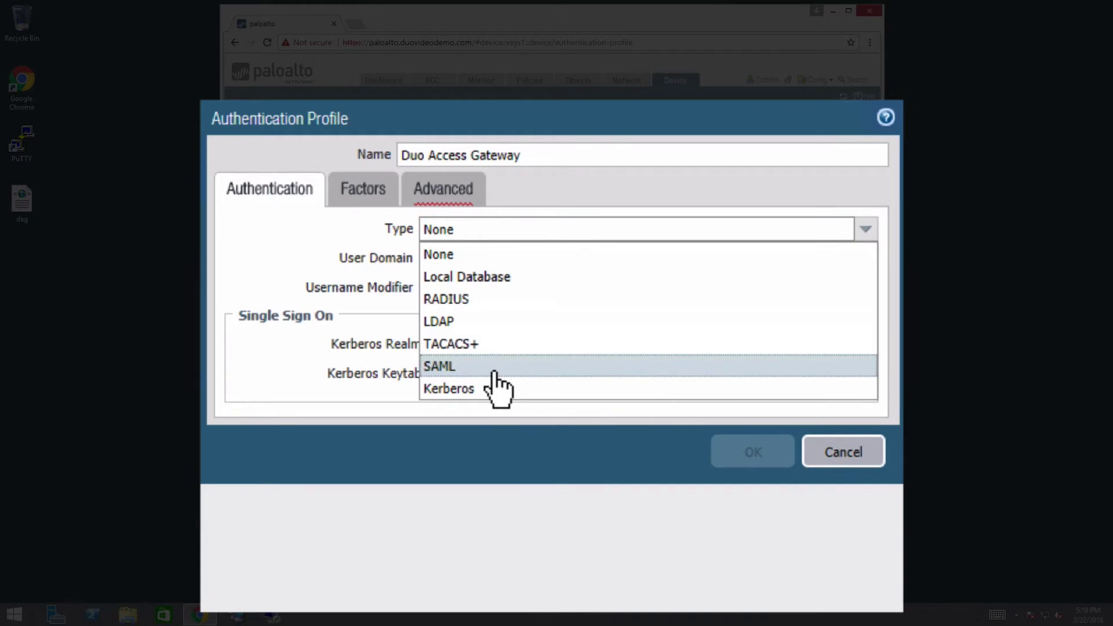
left_click(494, 371)
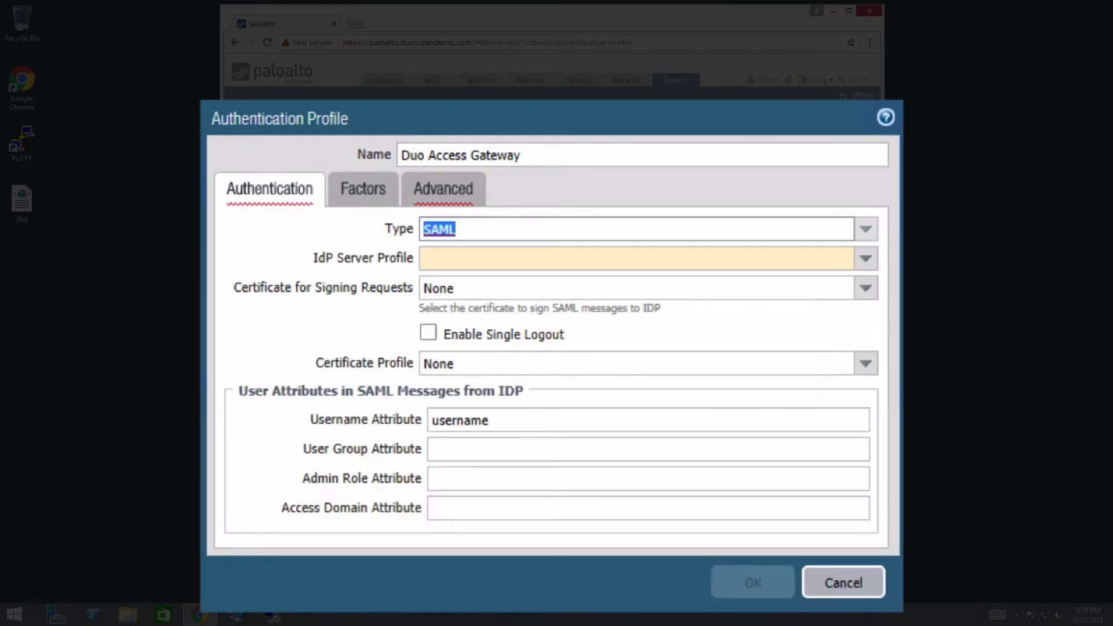
Step: Set the IdP server profile to Duo Access Gateway Profile, the request-signing certificate to DVDWildcard, and the username attribute to user.username
left_click(869, 260)
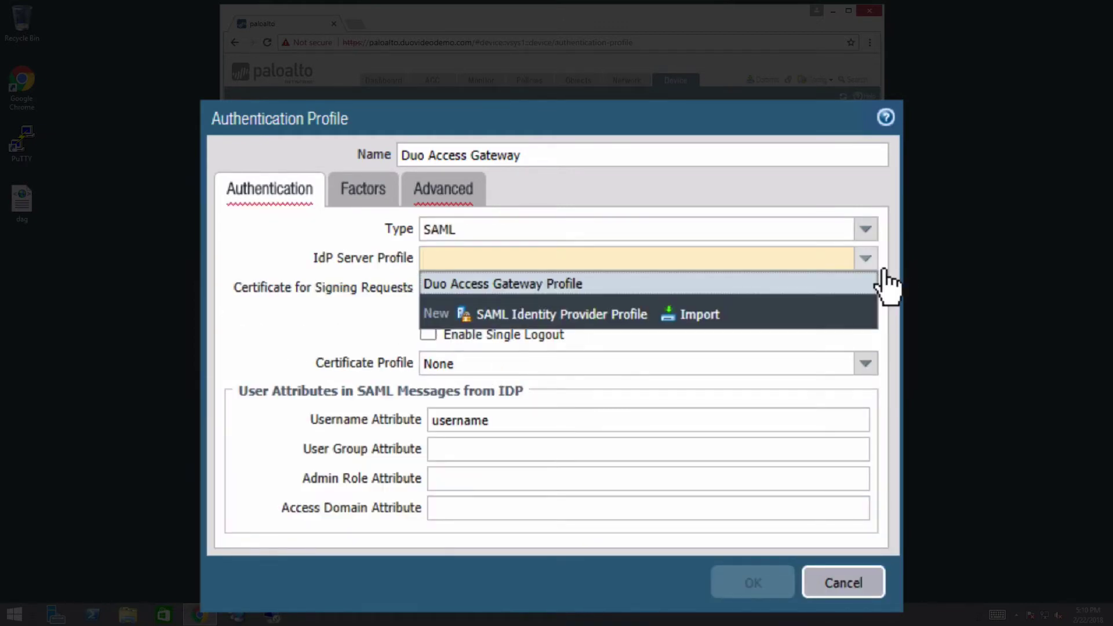
left_click(609, 290)
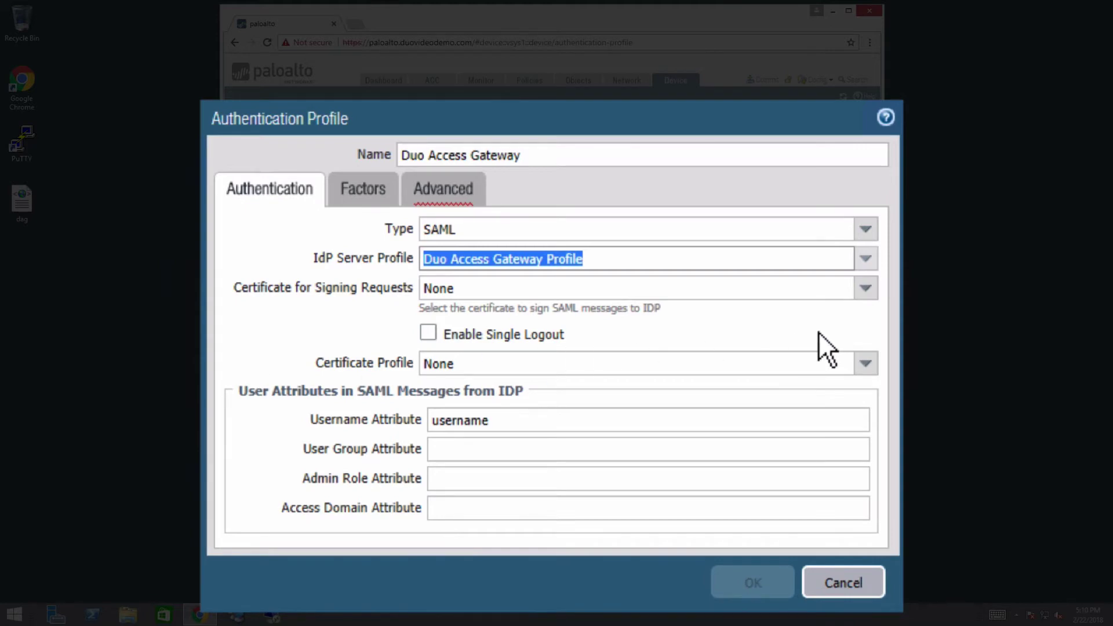
left_click(870, 293)
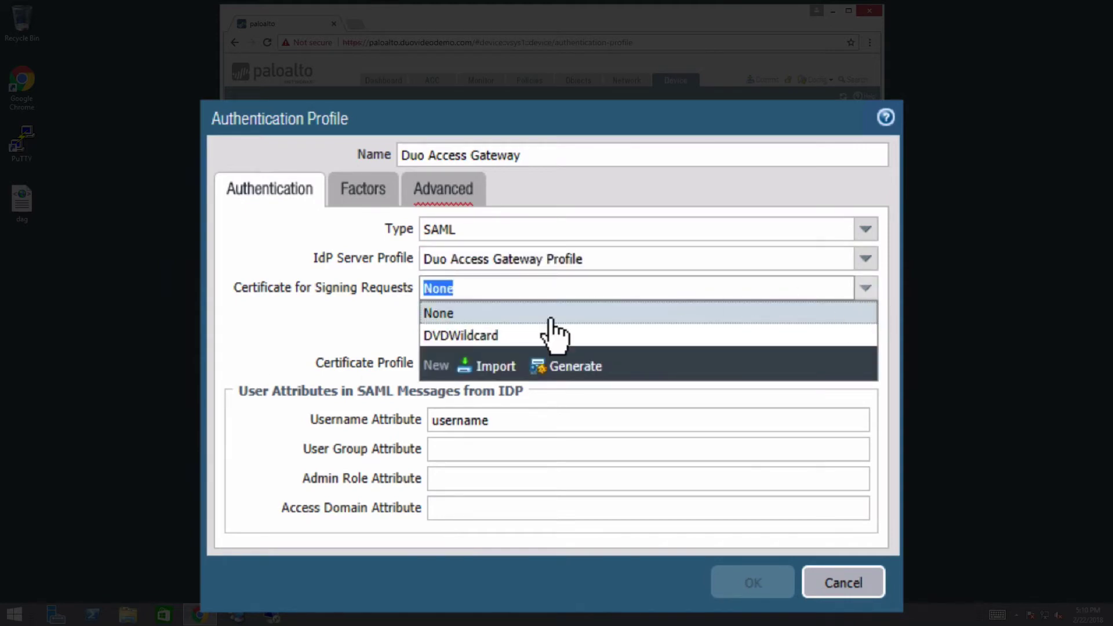
left_click(515, 338)
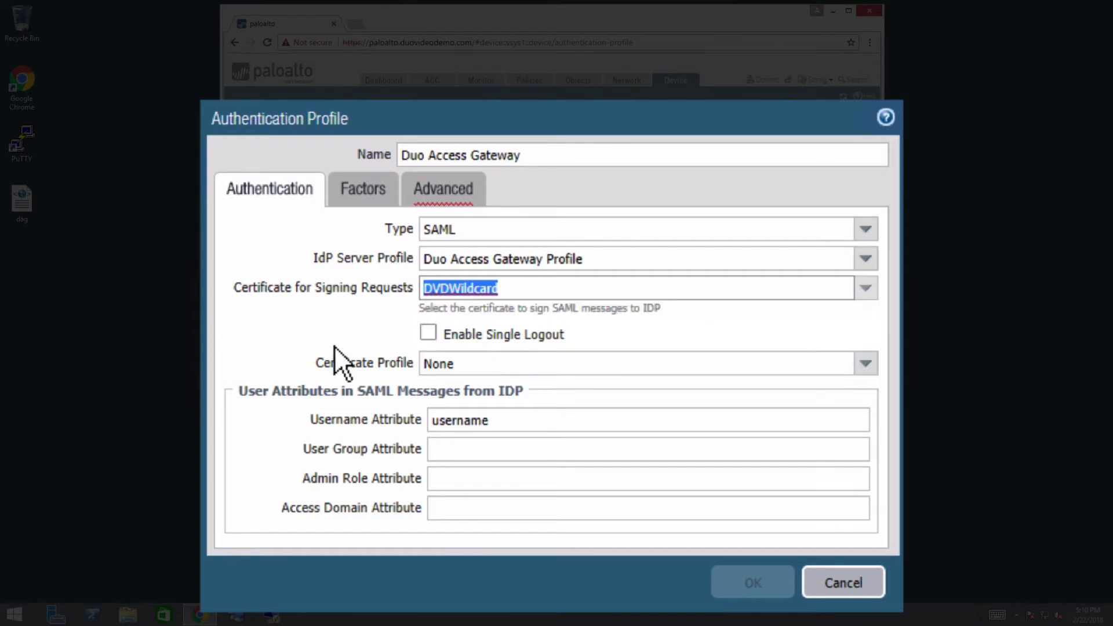
left_click(444, 426)
type("user.")
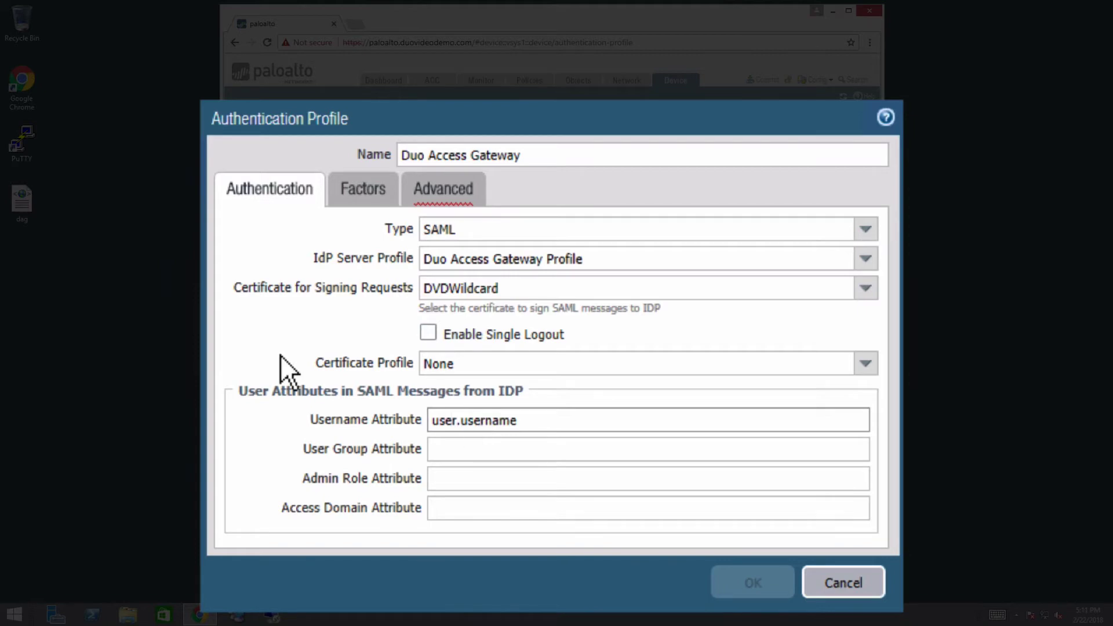
Step: Add all to the authentication profile's allow list, save it, and commit all changes to the running configuration
left_click(448, 205)
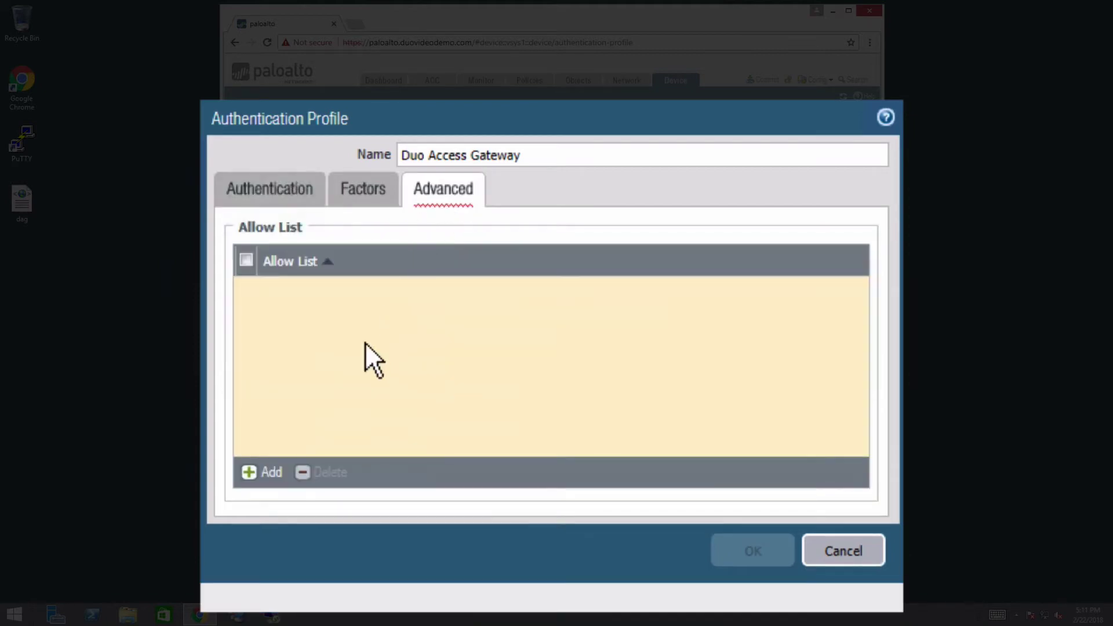
left_click(272, 473)
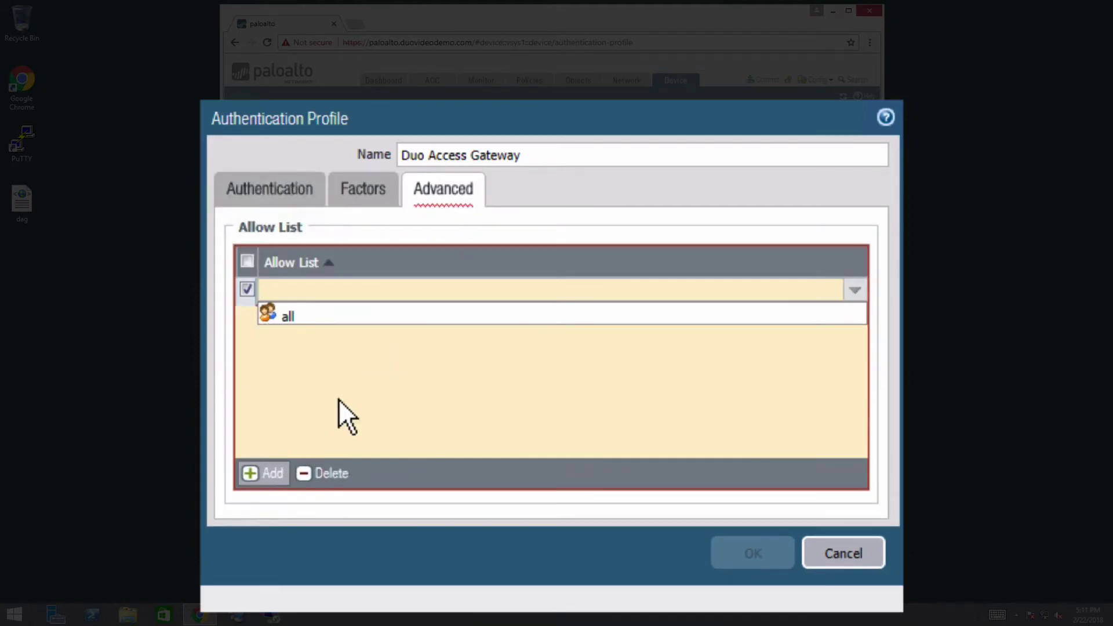
left_click(303, 317)
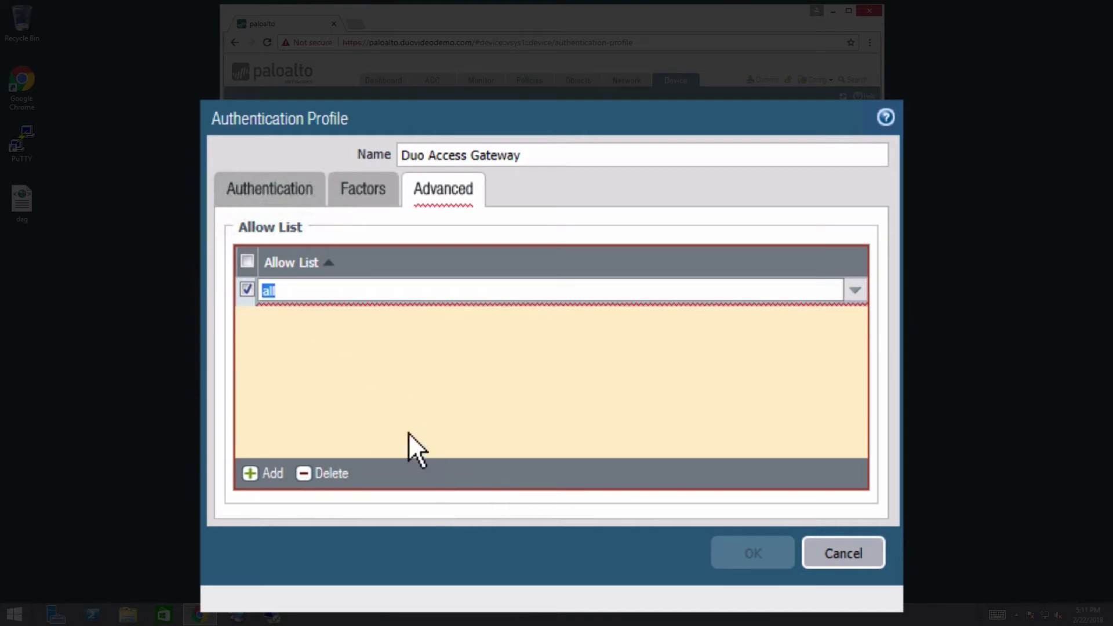
left_click(600, 206)
left_click(748, 553)
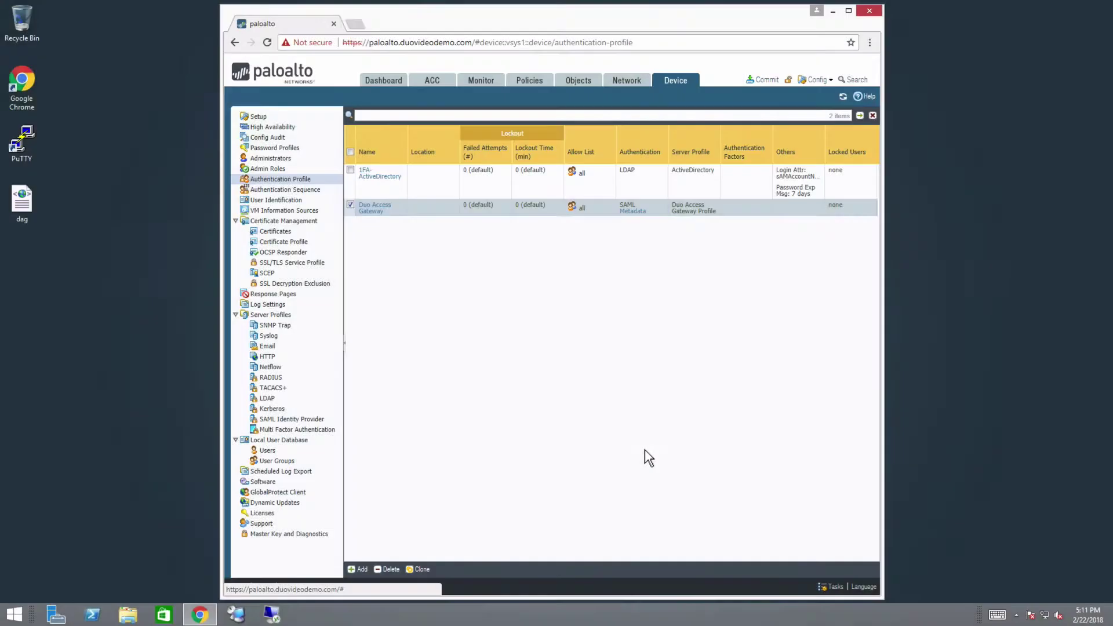
left_click(765, 81)
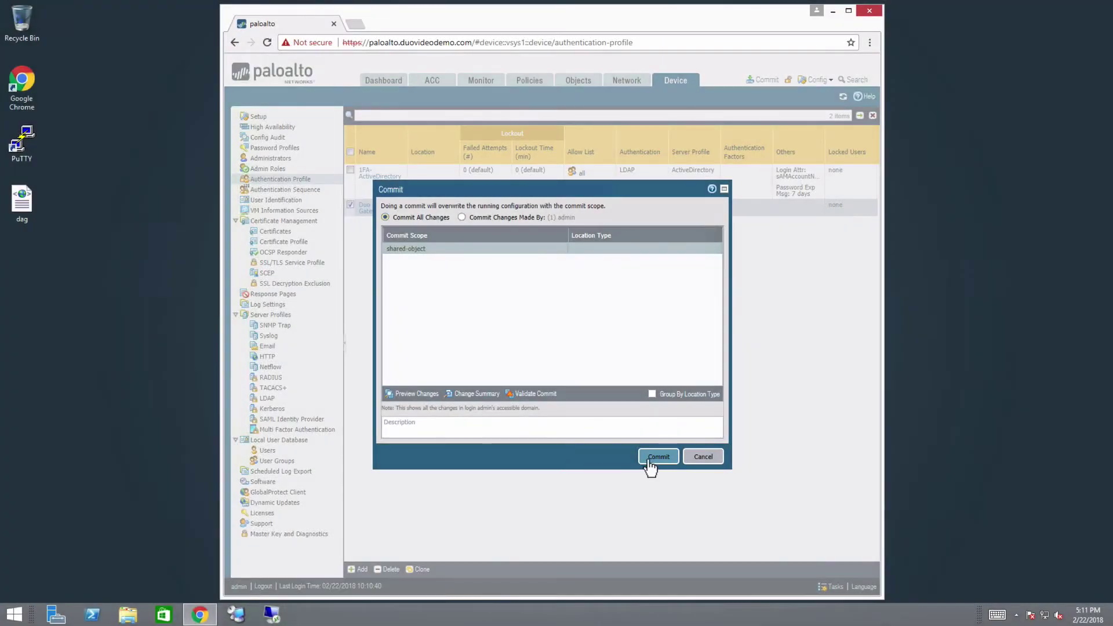
left_click(649, 458)
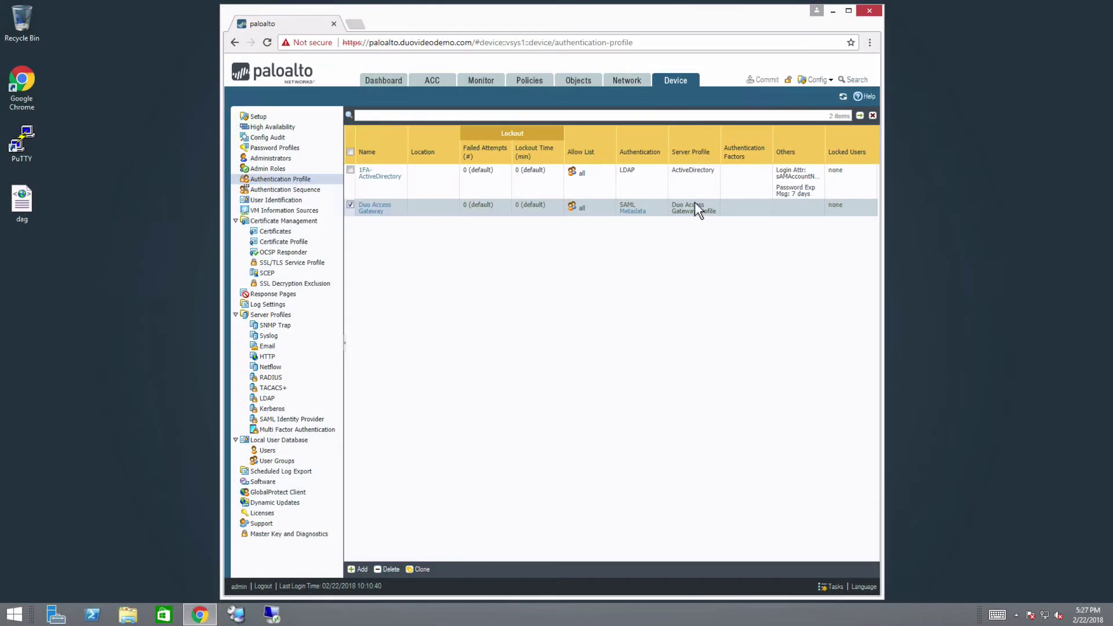
Step: In the GlobalProtect portal 1FA-Portal, set the Client-Auth entry's authentication profile to Duo Access Gateway
left_click(647, 95)
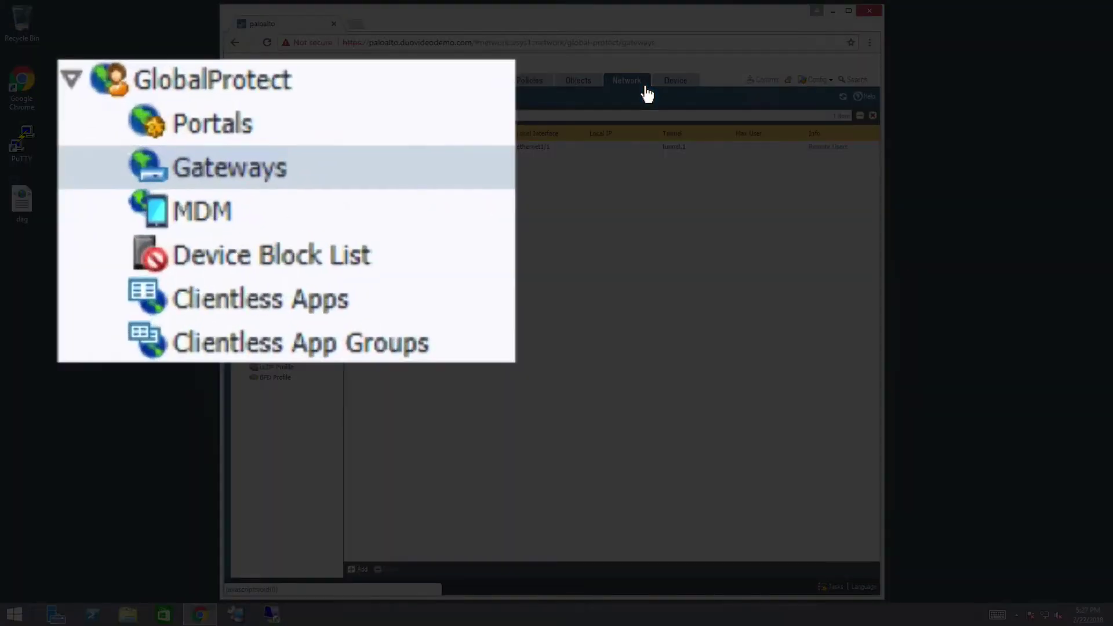
left_click(238, 149)
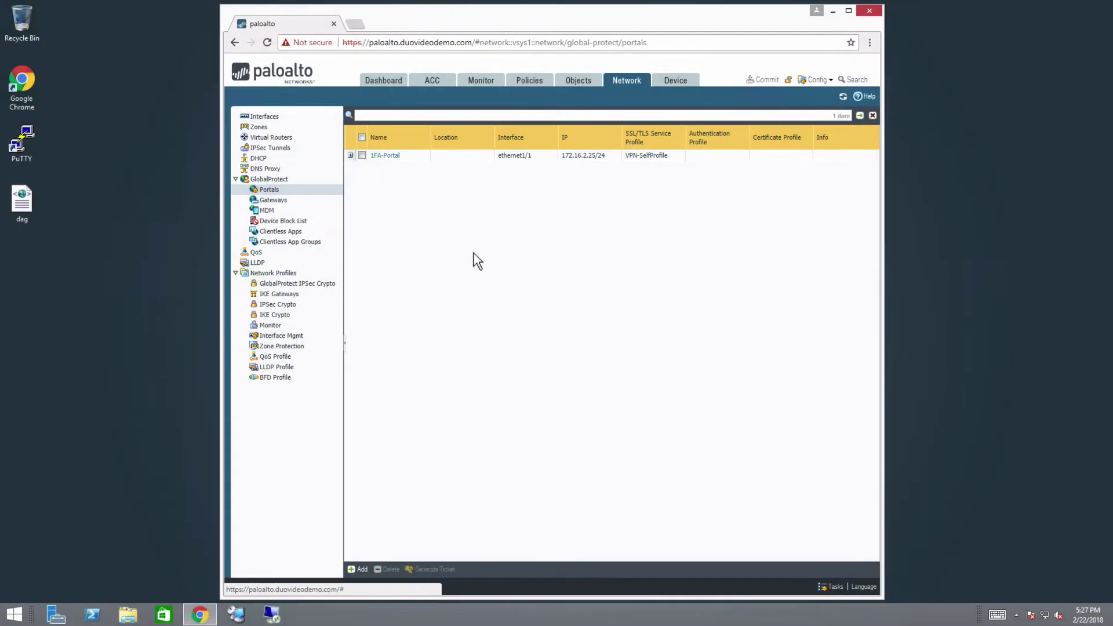
left_click(409, 156)
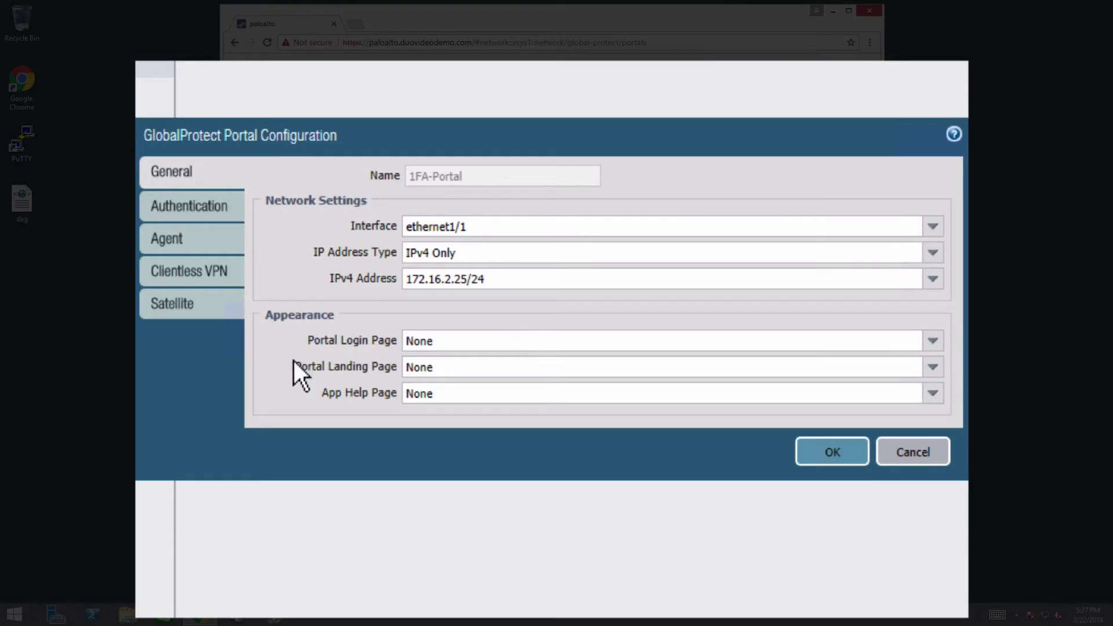
left_click(226, 209)
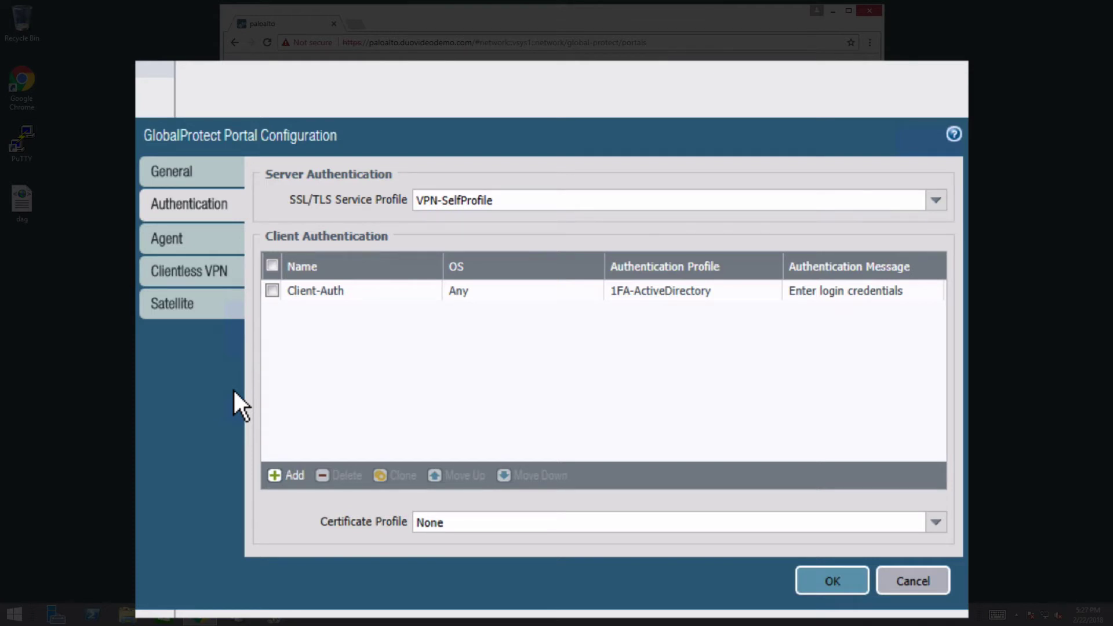
left_click(779, 298)
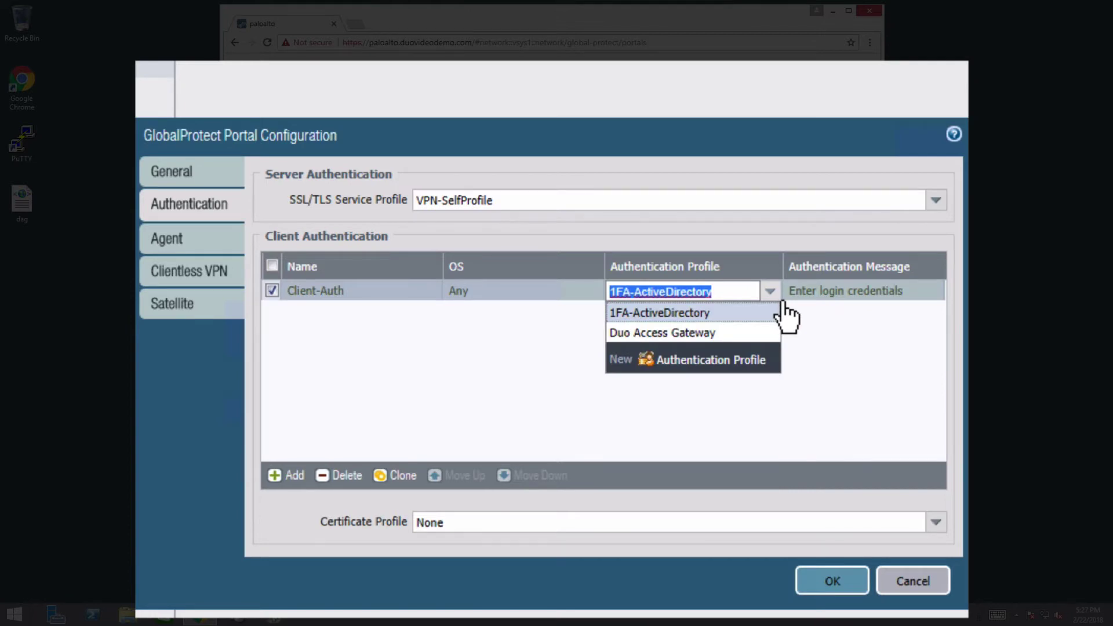
left_click(758, 335)
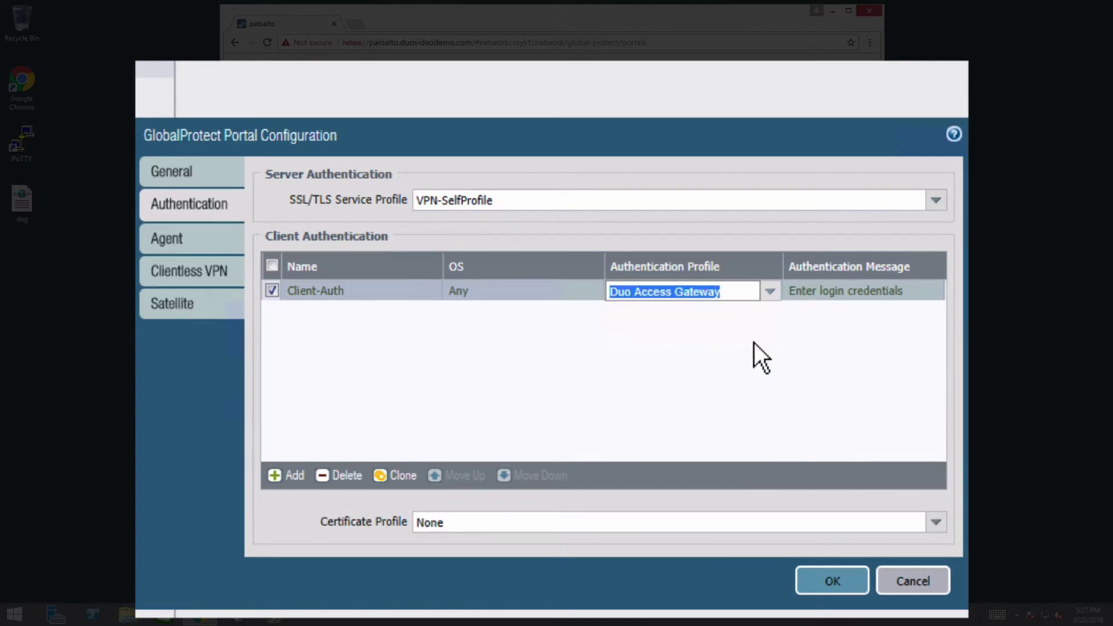
Step: In the portal's VPN-Portal-Gateway agent config, set Save User Credentials to Yes
left_click(200, 244)
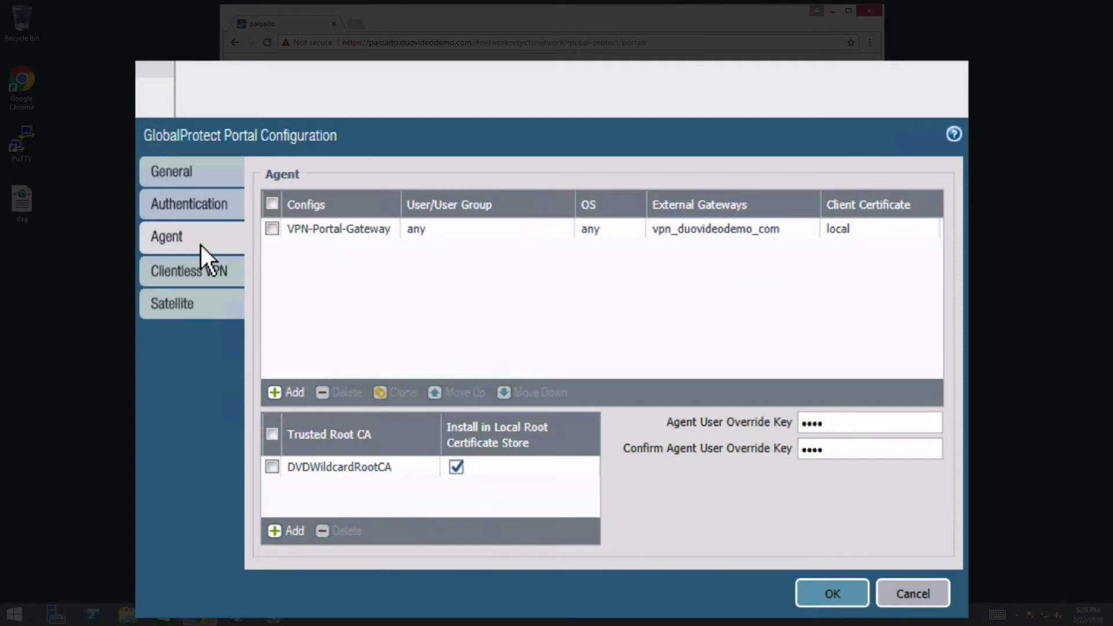
left_click(336, 231)
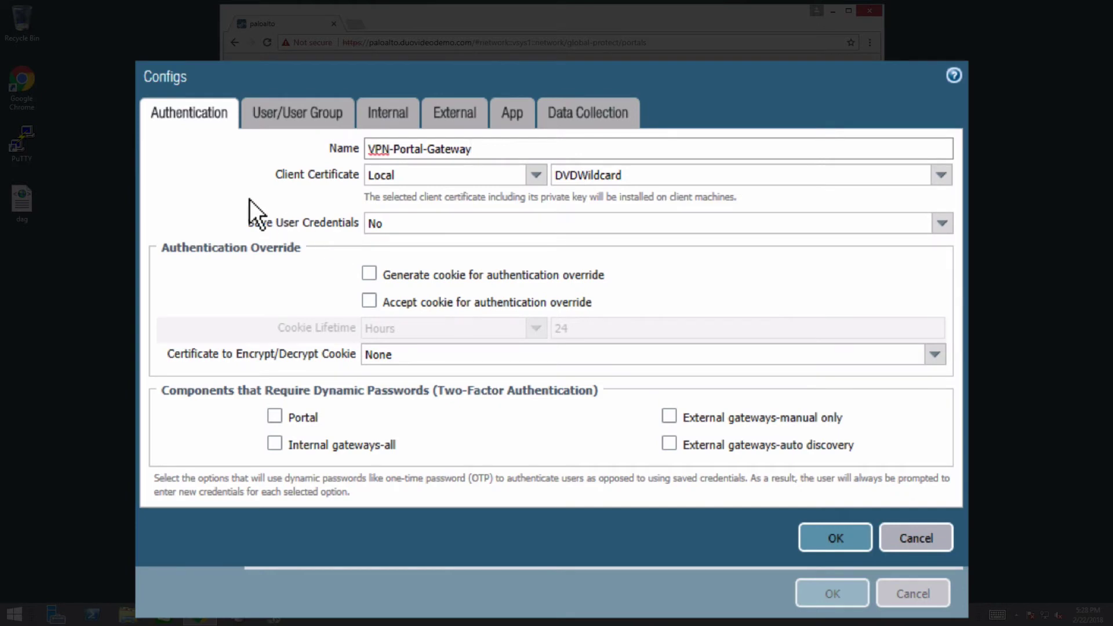
left_click(942, 226)
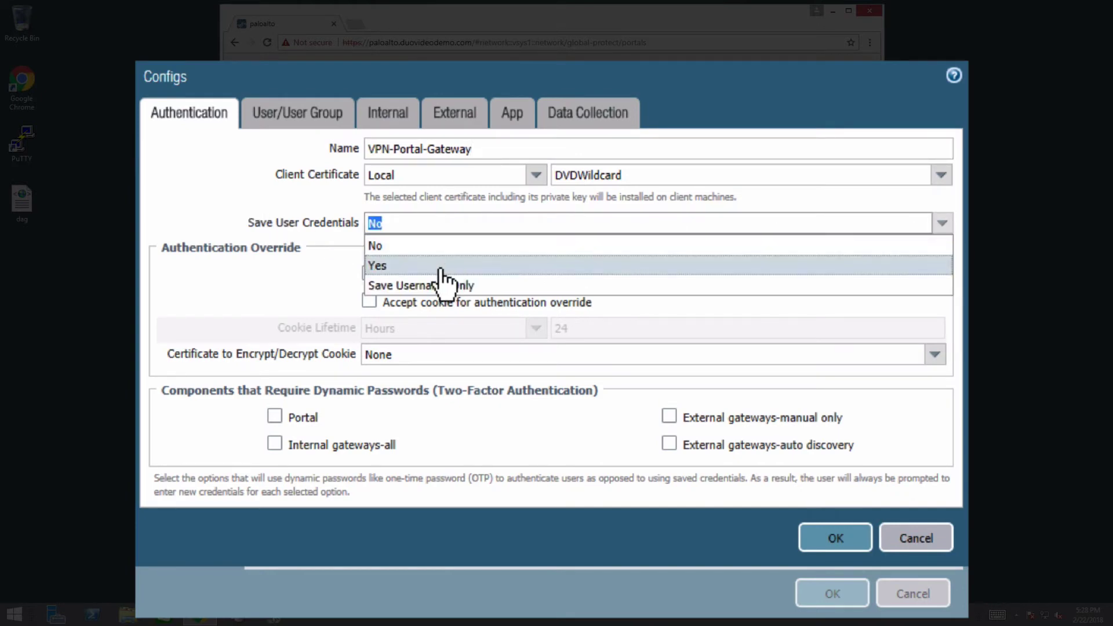
left_click(405, 265)
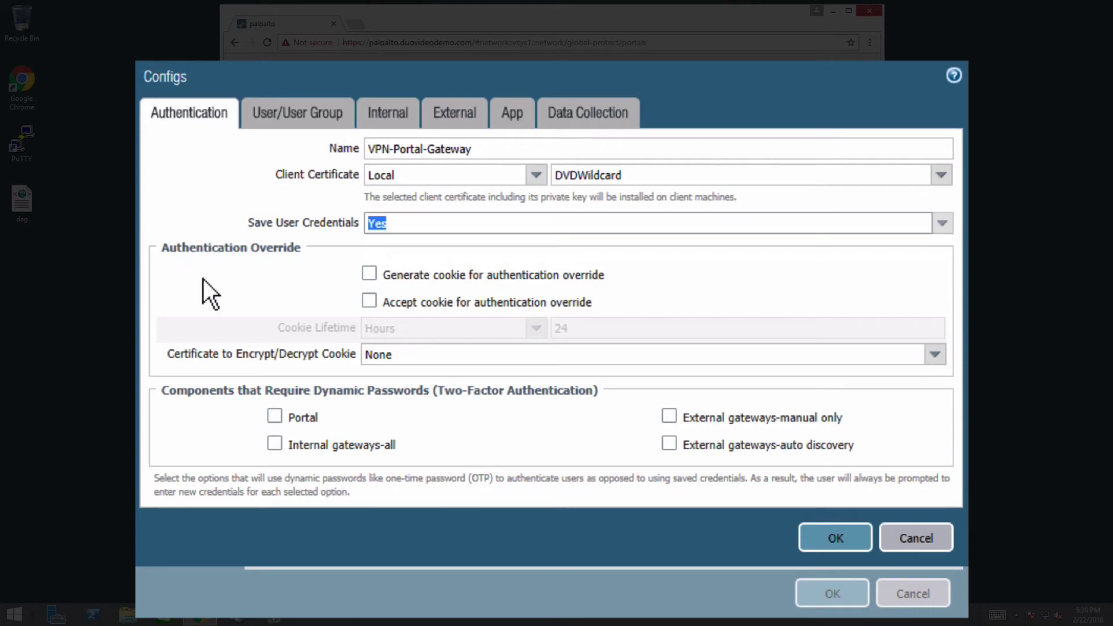
Step: Enable generating and accepting authentication override cookies, set DVDWildcard as the cookie encryption certificate, and save the agent config and portal
left_click(374, 279)
left_click(374, 305)
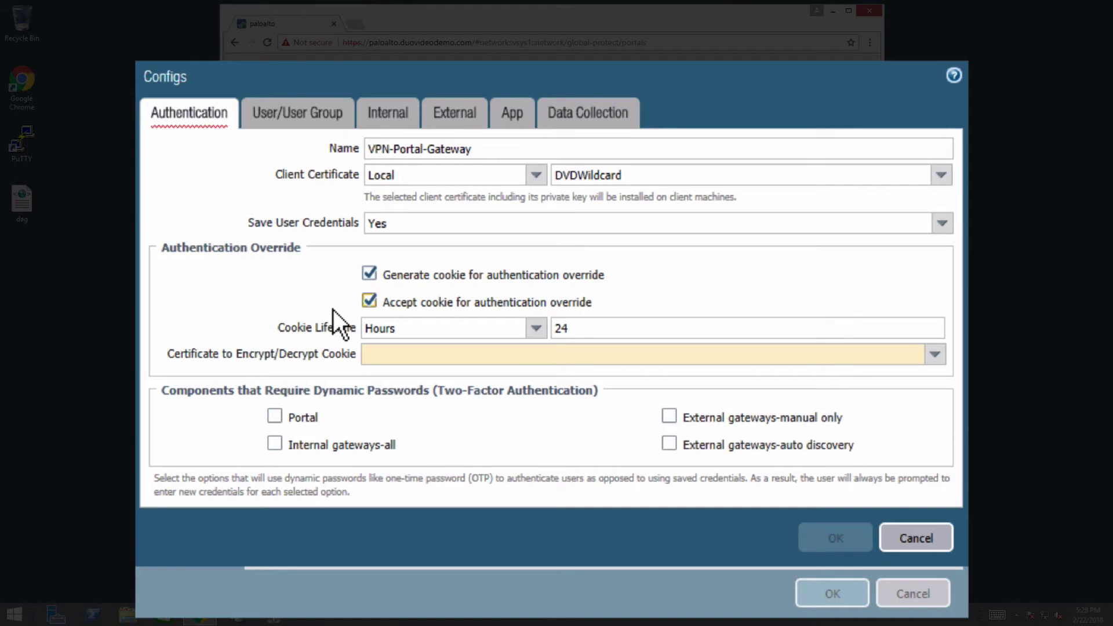
left_click(935, 355)
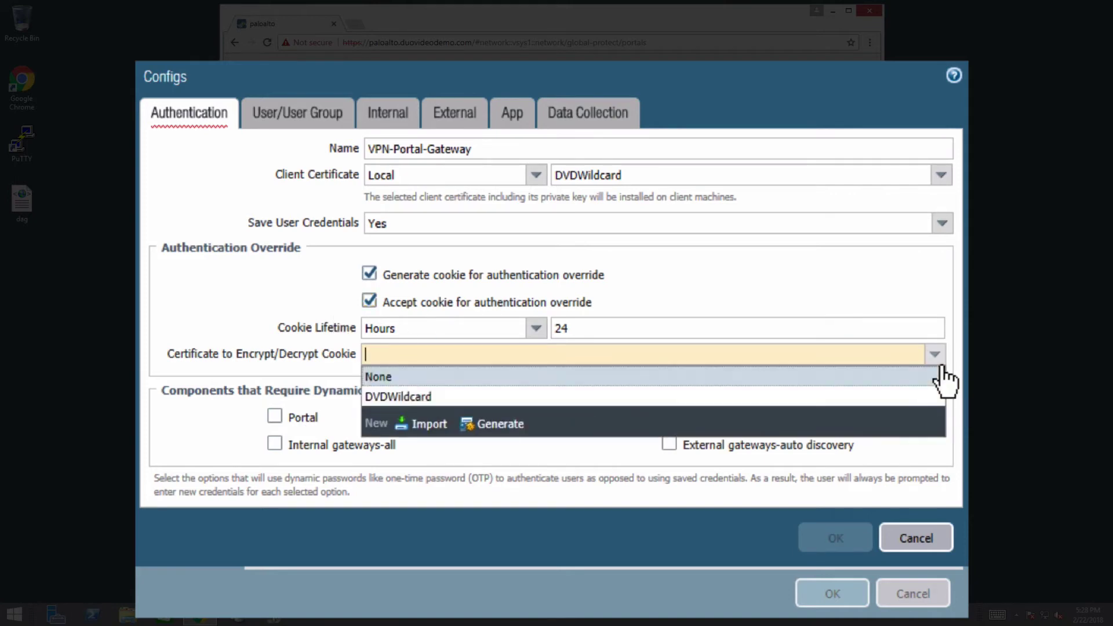
left_click(450, 397)
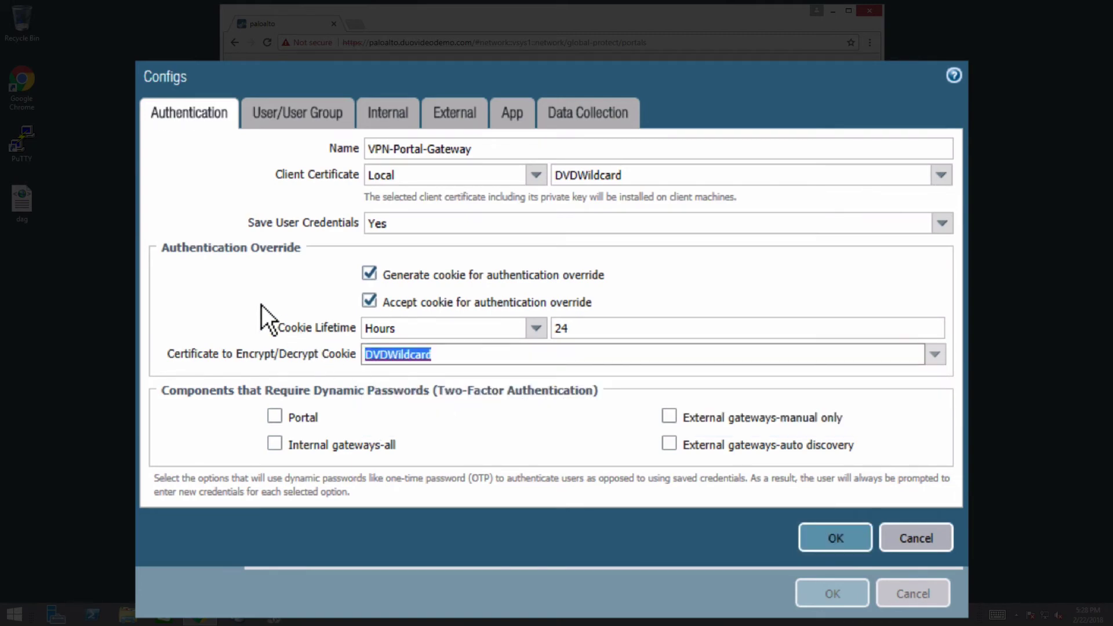
left_click(820, 544)
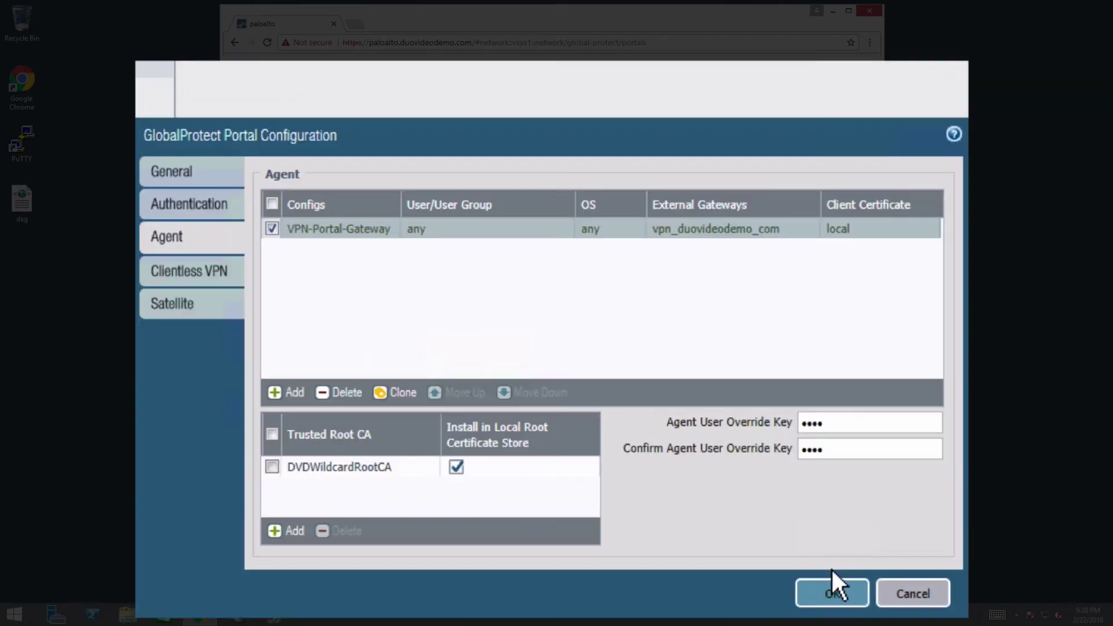
left_click(834, 597)
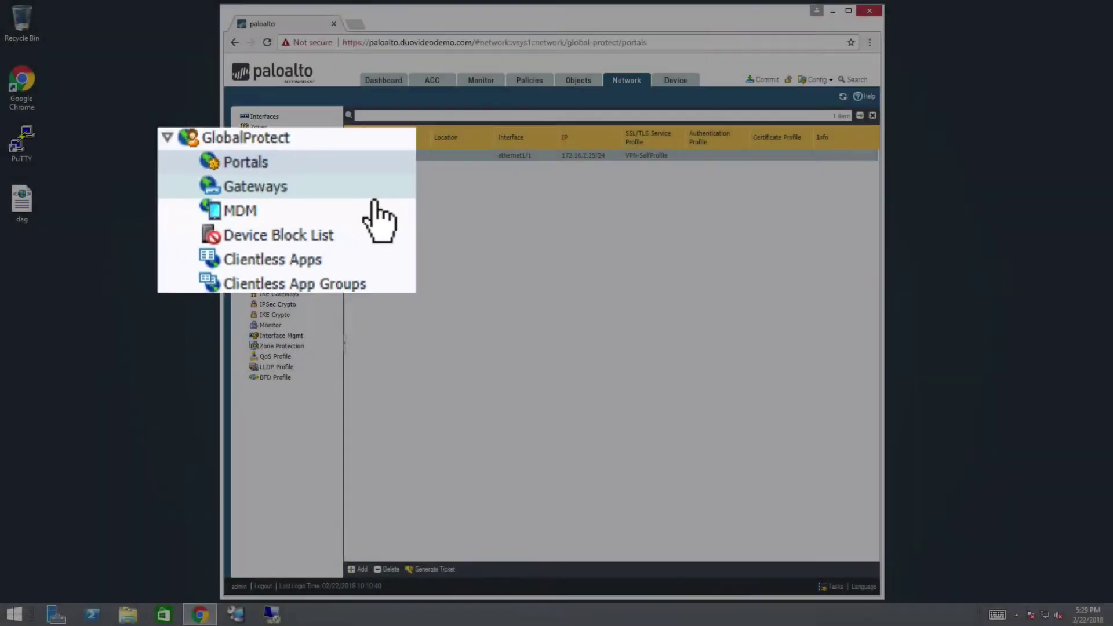
Step: In the GlobalProtect gateway VPN-Gateway, set the VPNClientAuth entry's authentication profile to Duo Access Gateway
left_click(273, 199)
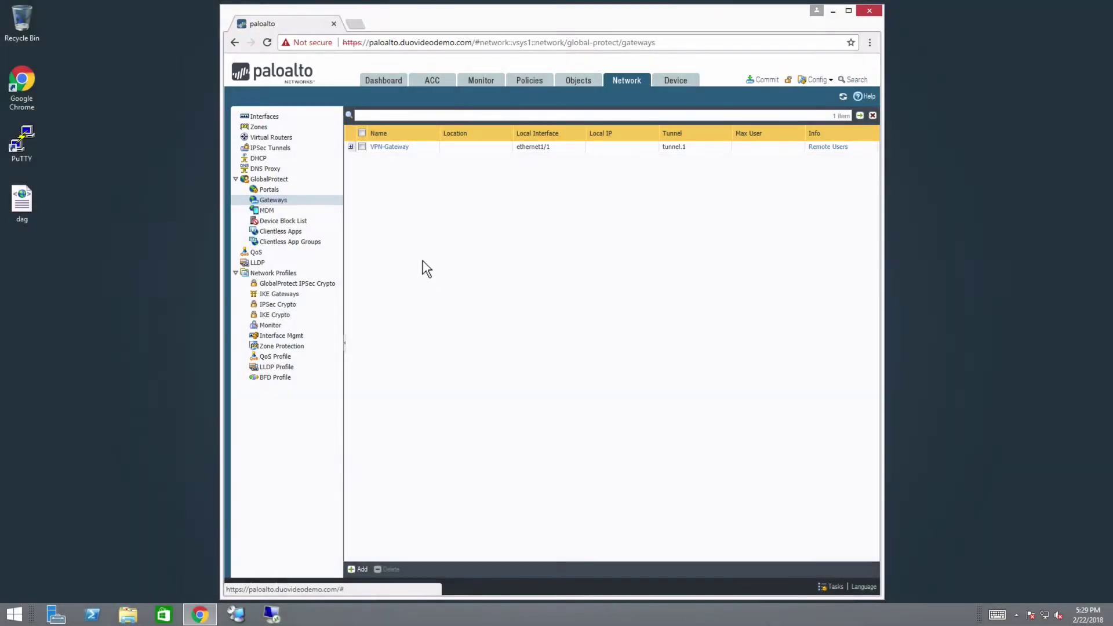
left_click(400, 149)
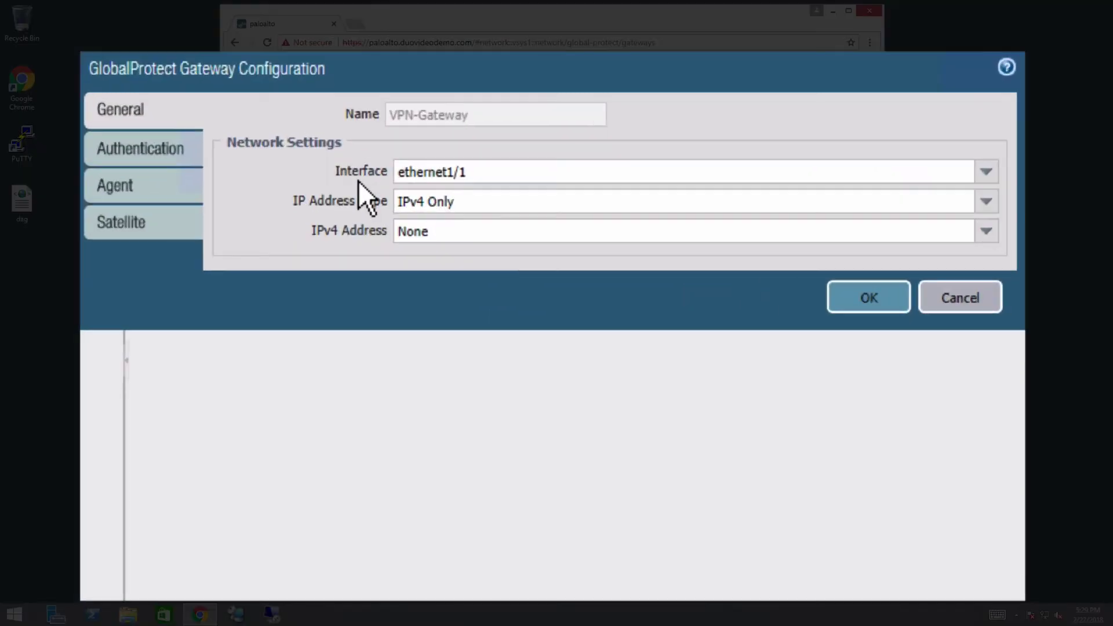
left_click(191, 155)
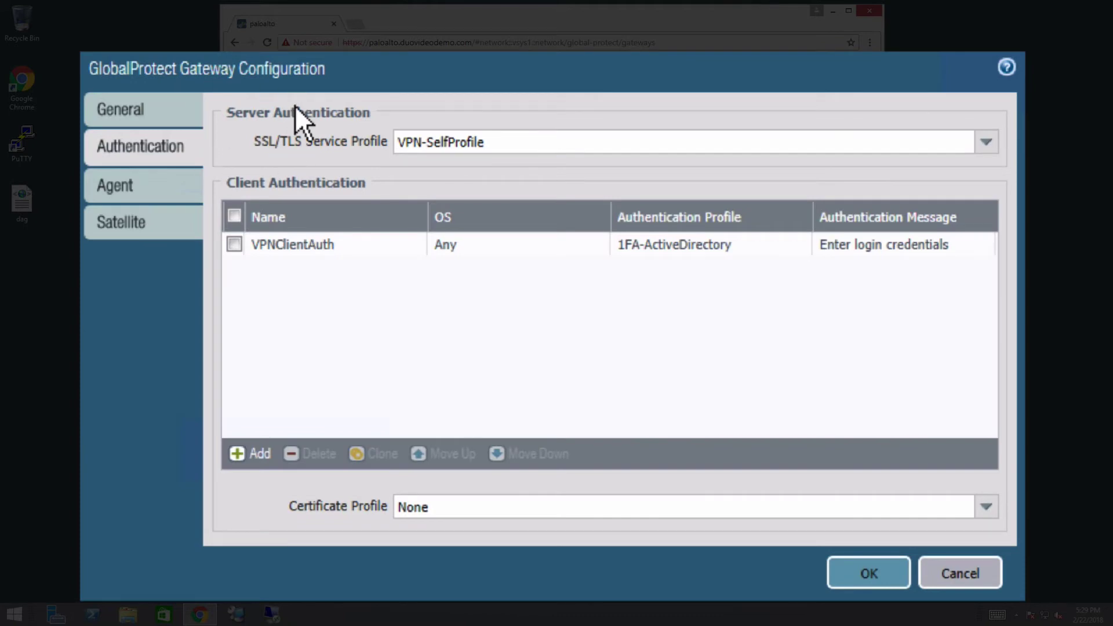
left_click(789, 245)
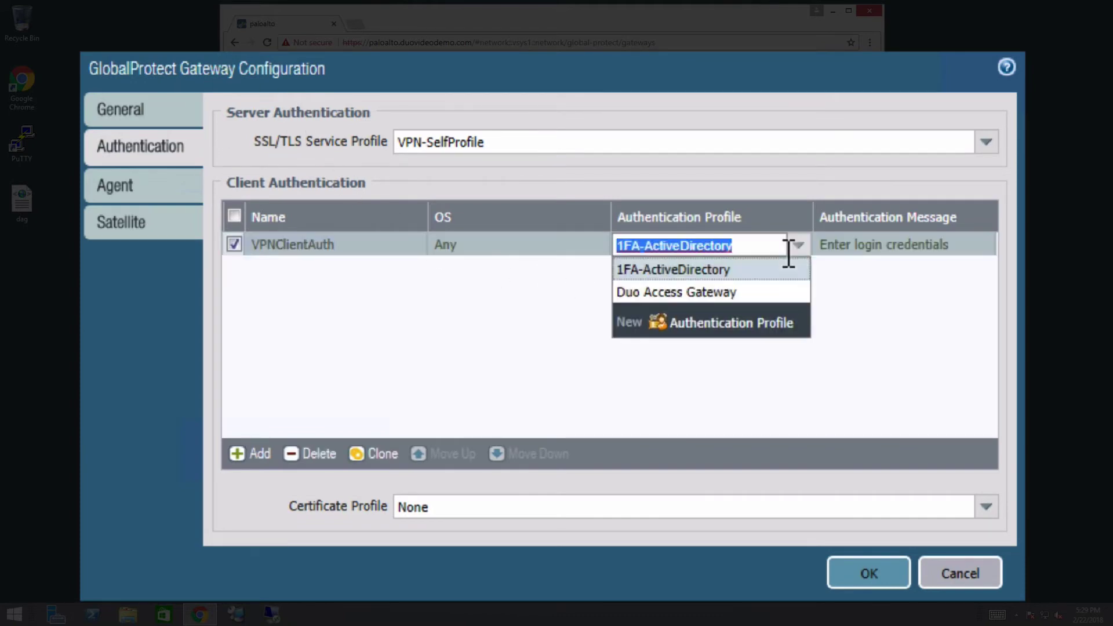
left_click(793, 295)
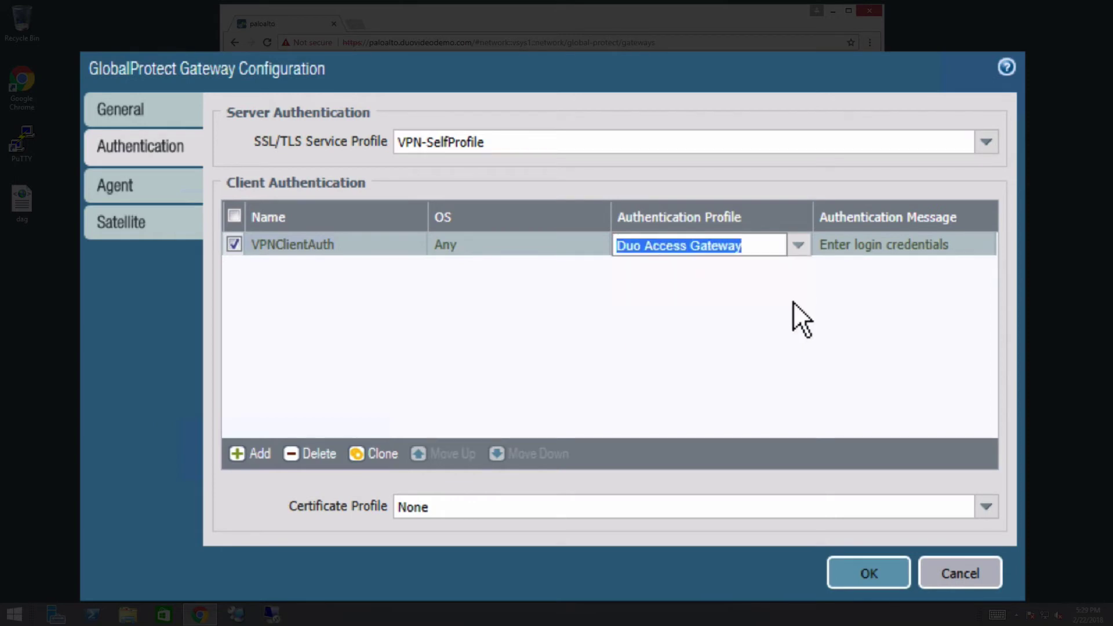
Step: In the gateway's TestVPNClientConfig client settings, enable generating and accepting cookies for authentication override
left_click(179, 199)
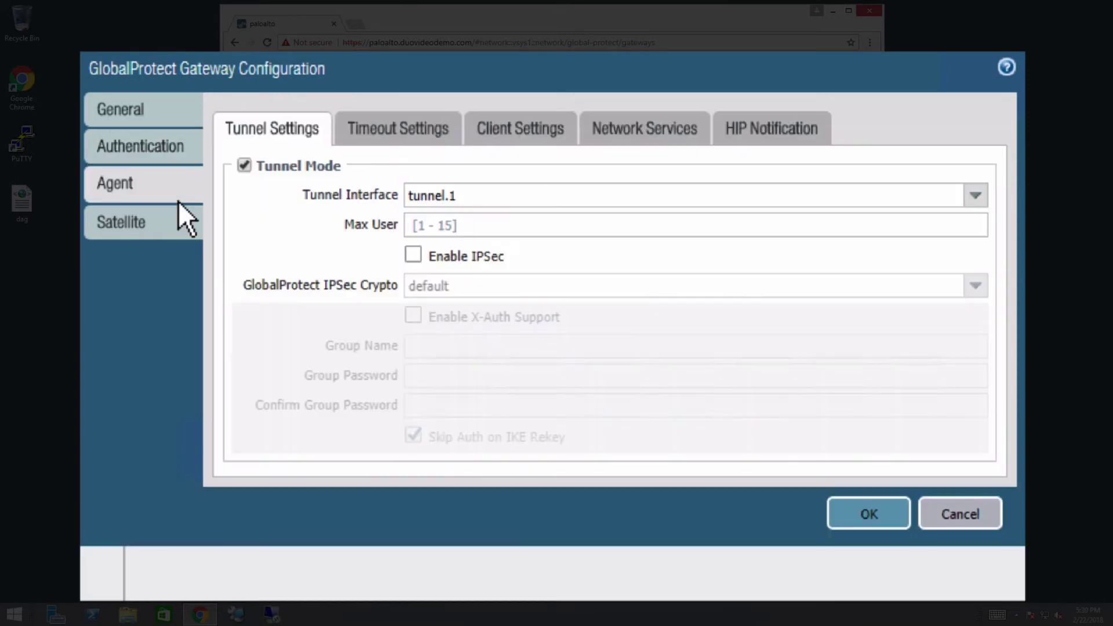
left_click(518, 141)
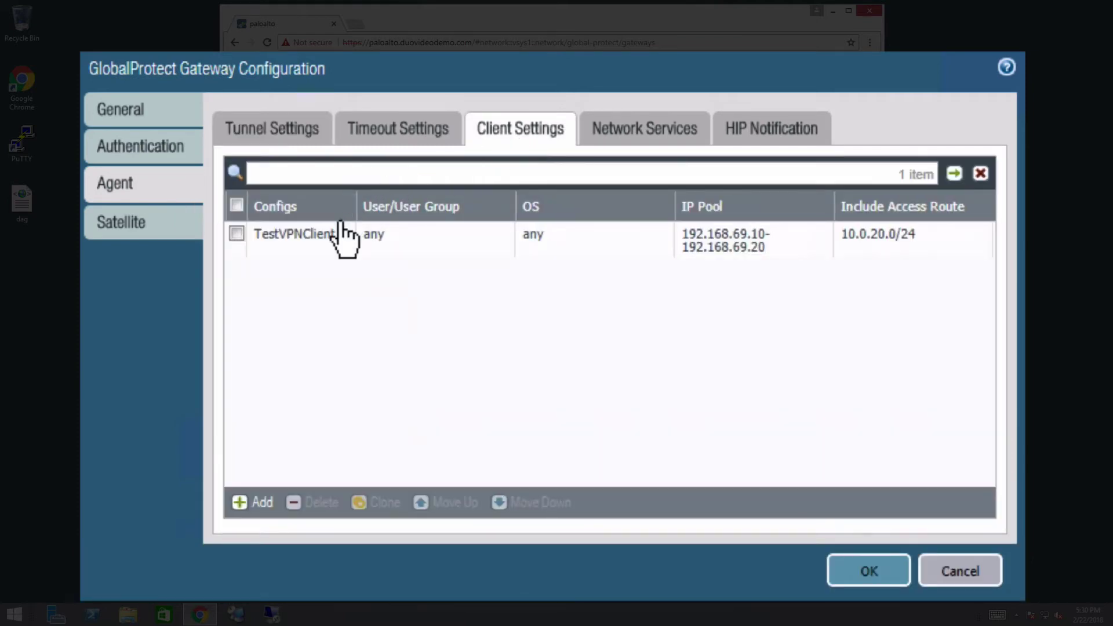
left_click(328, 235)
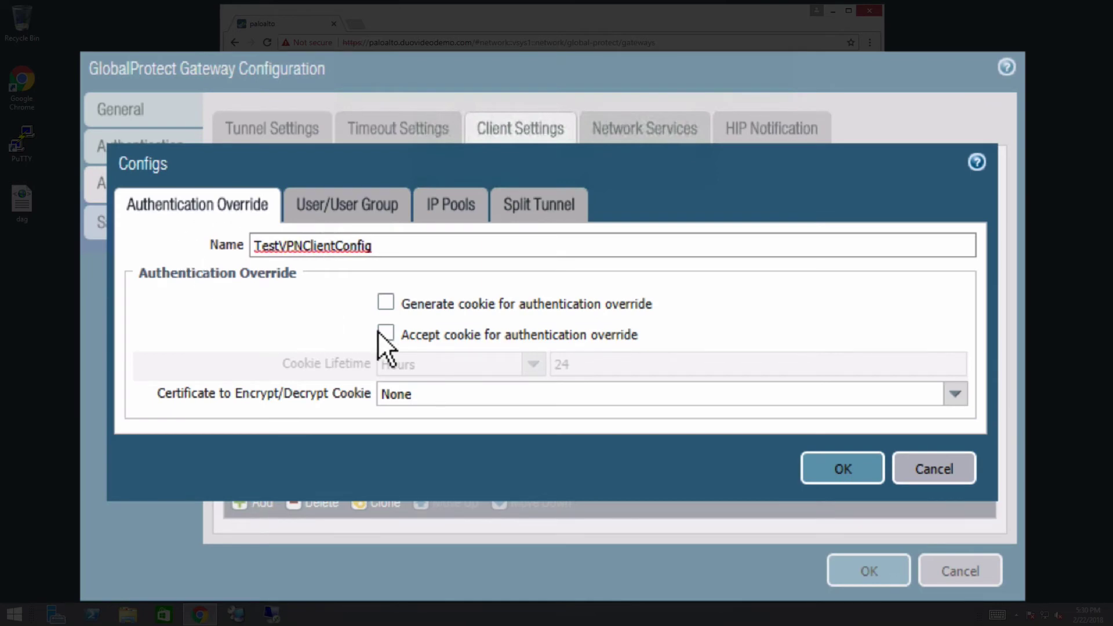
left_click(398, 312)
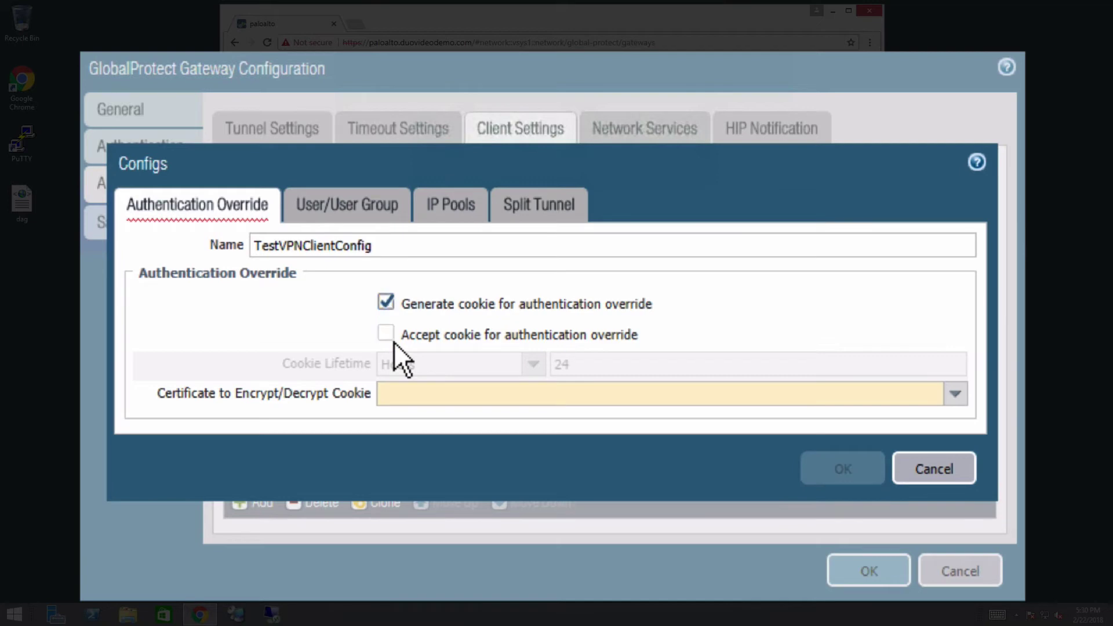
left_click(391, 339)
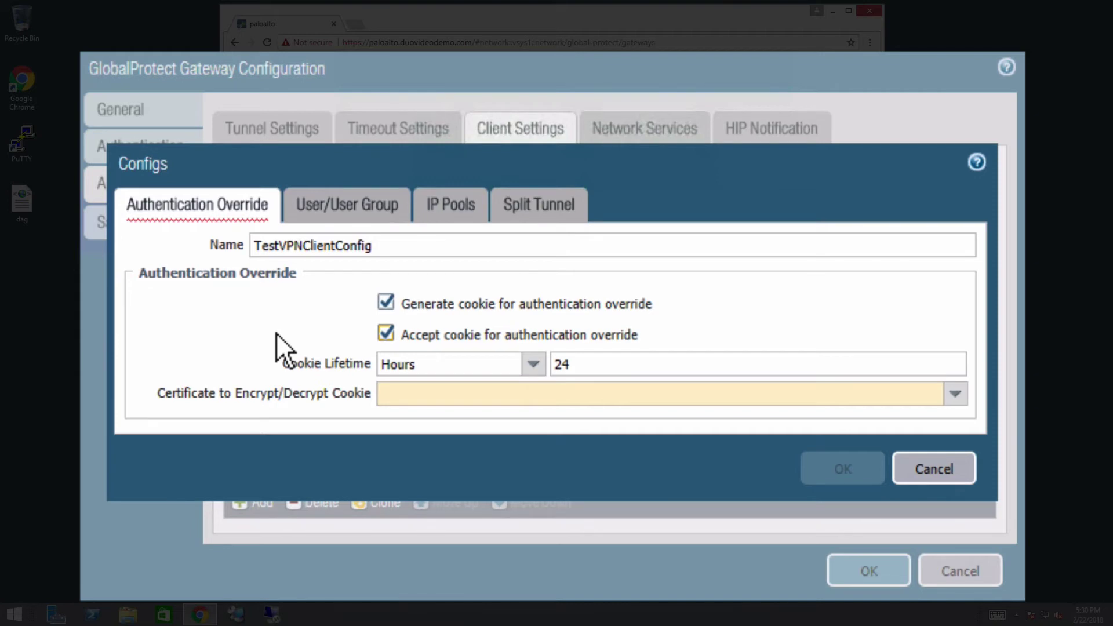
Step: Set DVDWildcard as the certificate to encrypt/decrypt the cookie, and save the client config and the gateway
left_click(955, 394)
left_click(417, 444)
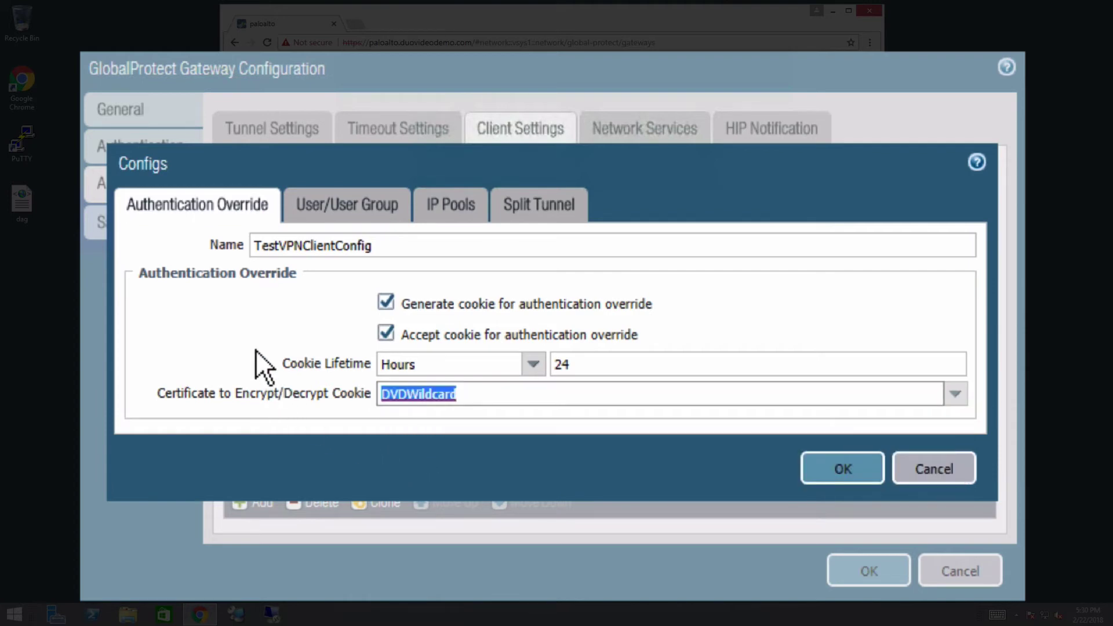
left_click(843, 468)
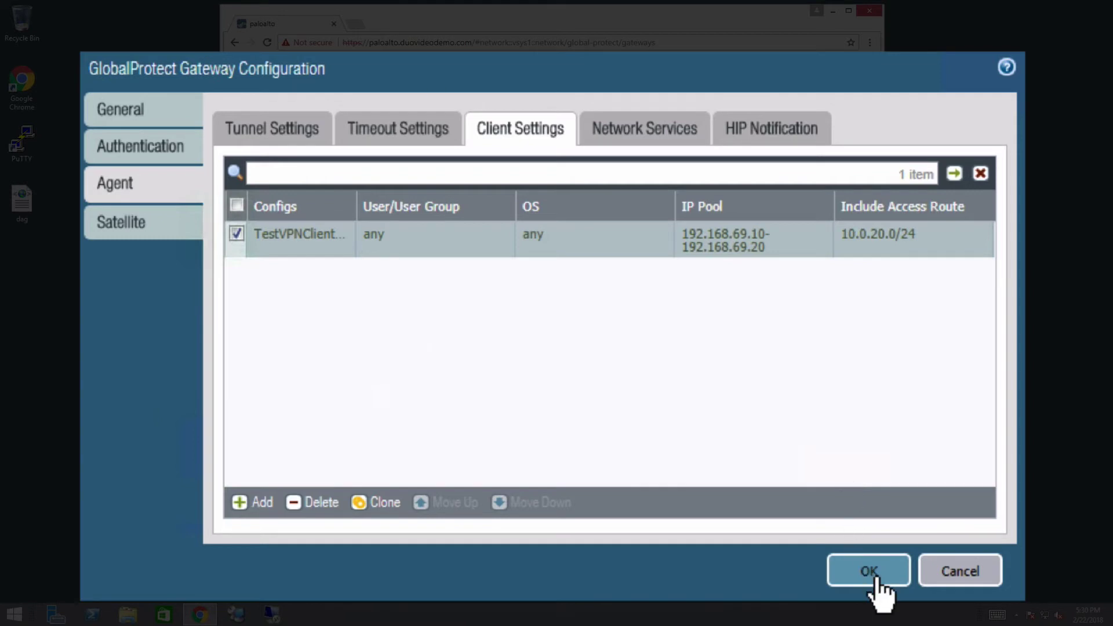
left_click(876, 578)
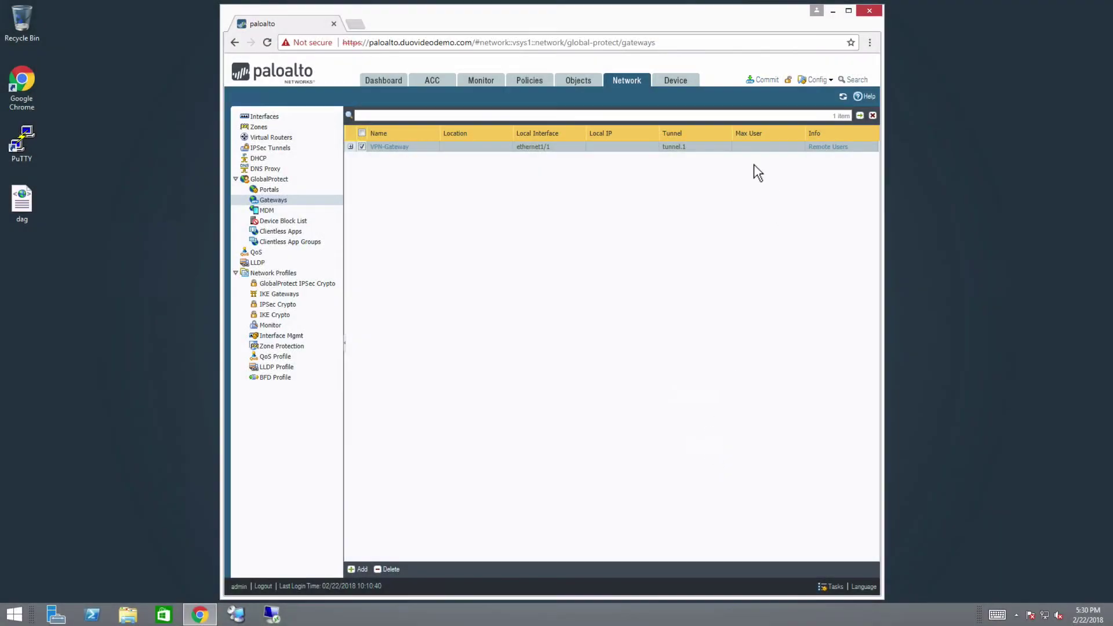
Step: Commit all changes to the firewall's running configuration and dismiss the commit status
left_click(766, 81)
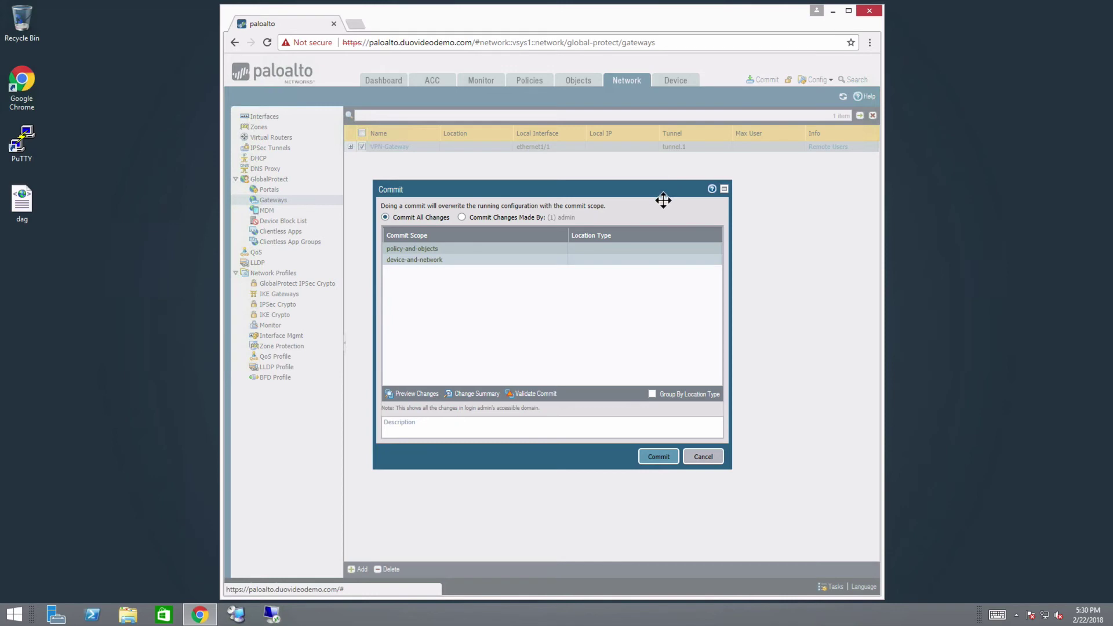
left_click(659, 456)
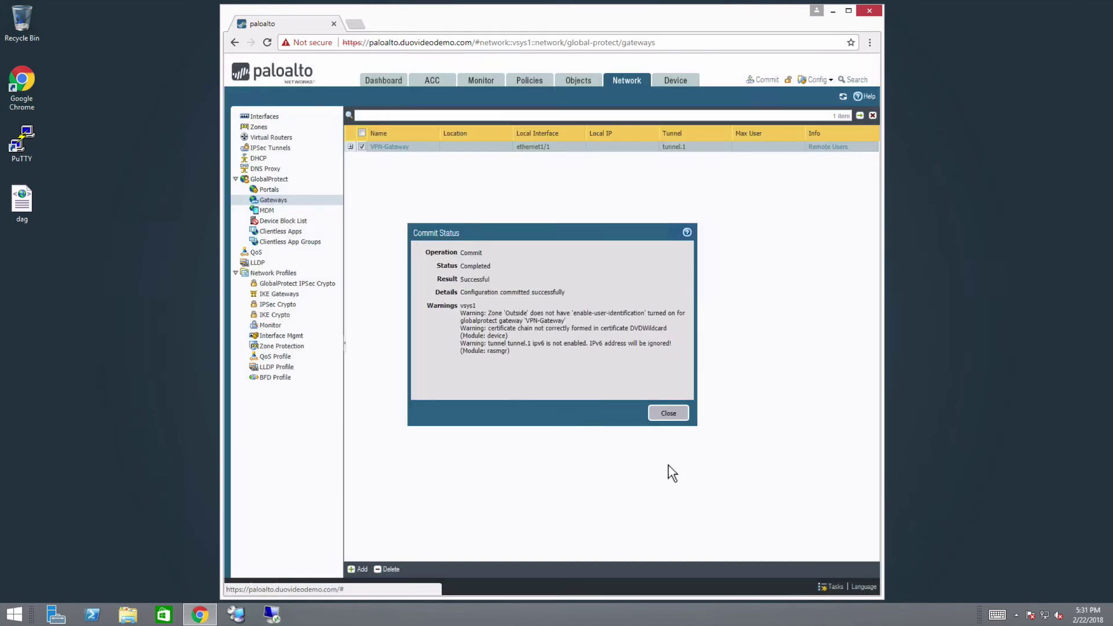
left_click(670, 414)
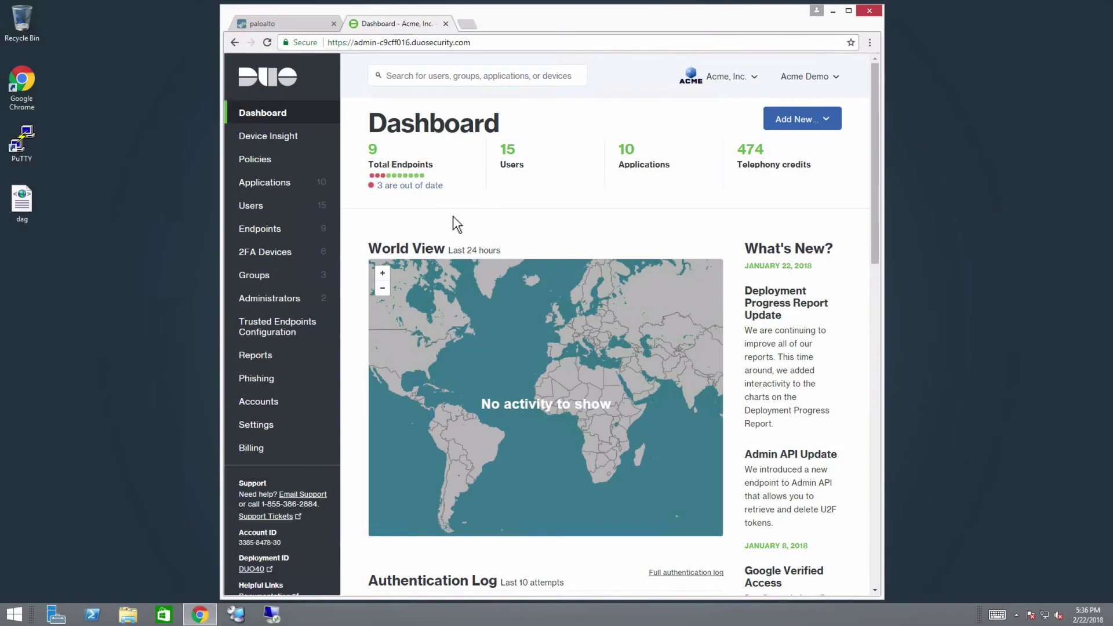
Step: In the Duo Admin Panel, find "saml palo alto" among the protectable applications and protect SAML - Palo Alto Networks
left_click(317, 186)
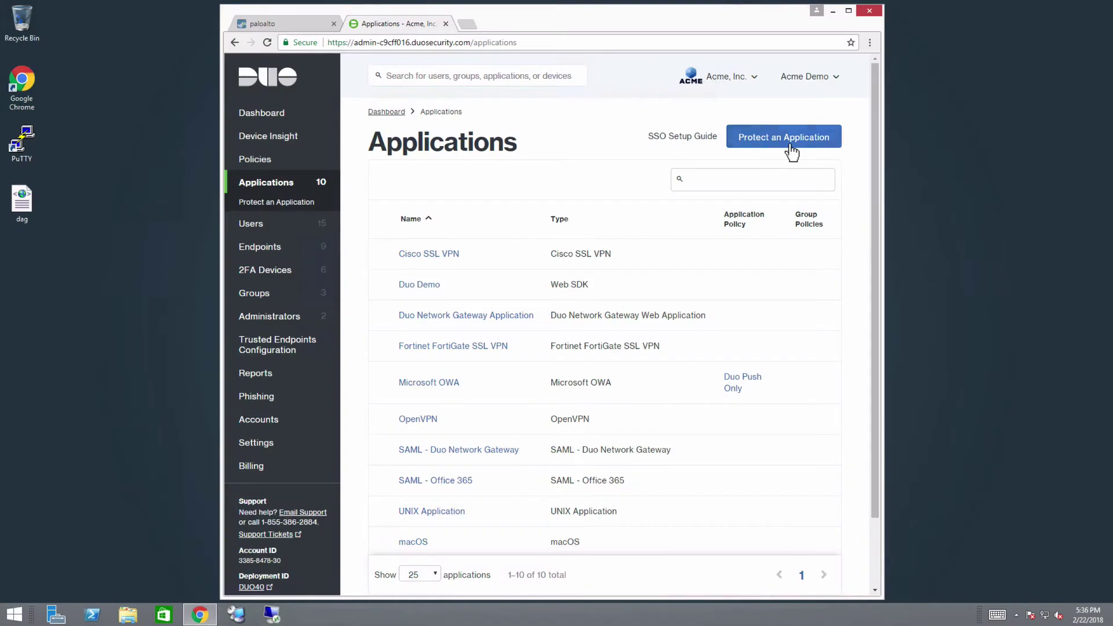
left_click(790, 145)
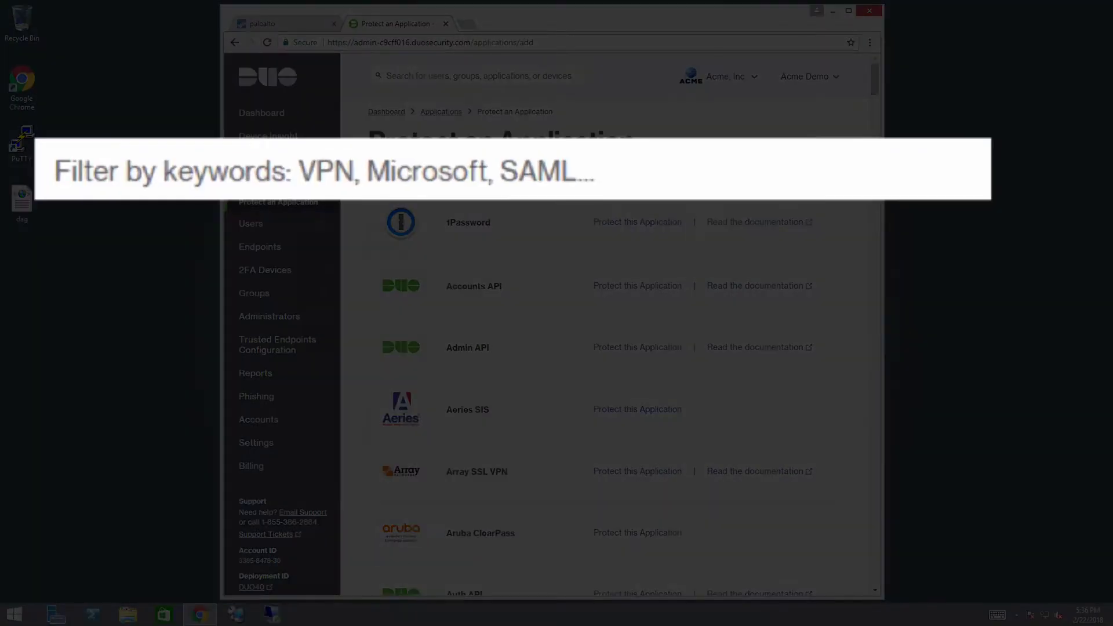
type("saml palo alto")
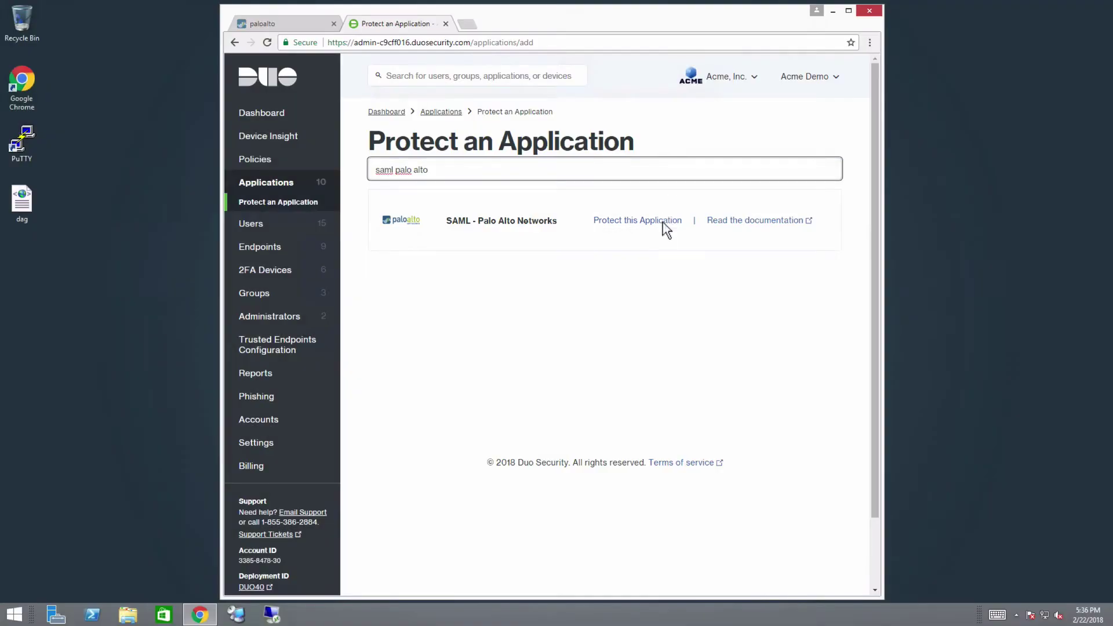
left_click(663, 222)
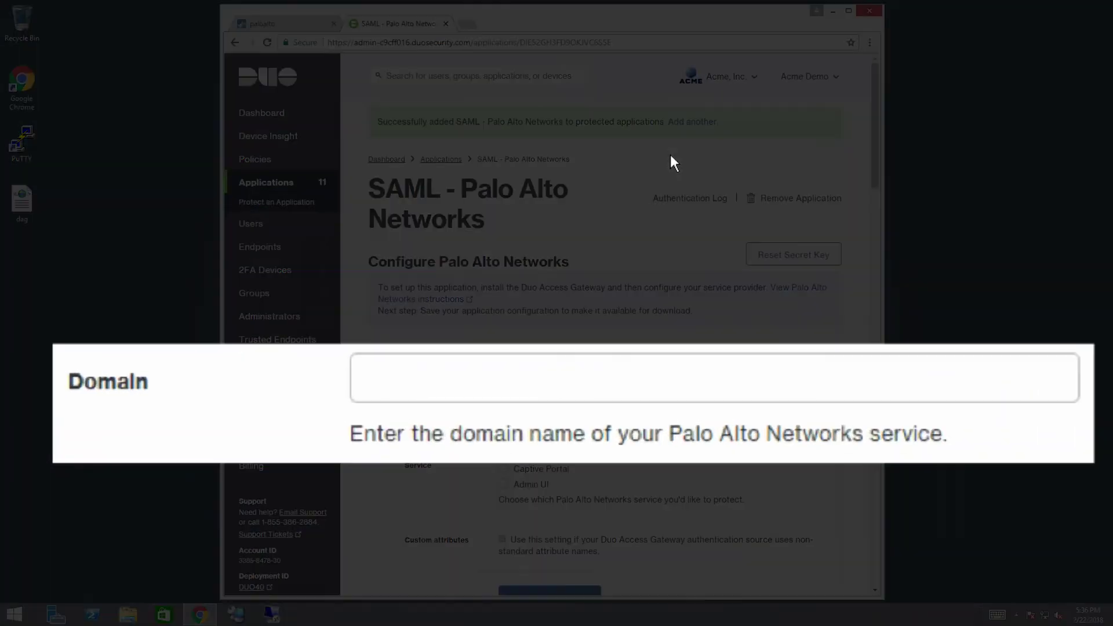
Step: Set the service provider domain to vpn.duovideodemo.com, save the application's configuration, and download its configuration file
left_click(793, 397)
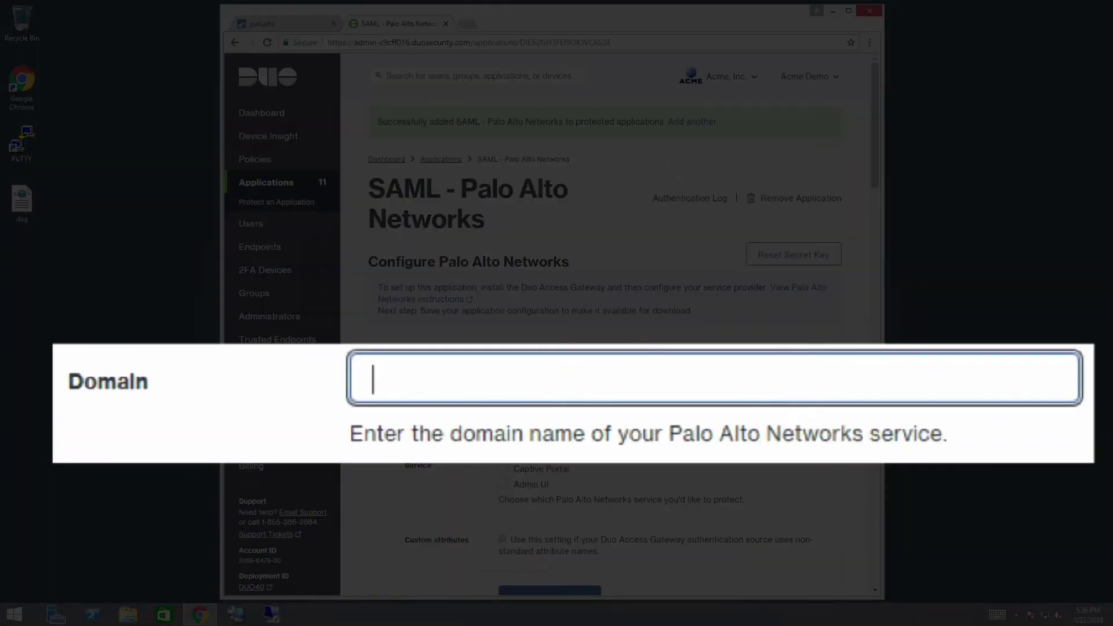
type("vpn.duovideodemo.com")
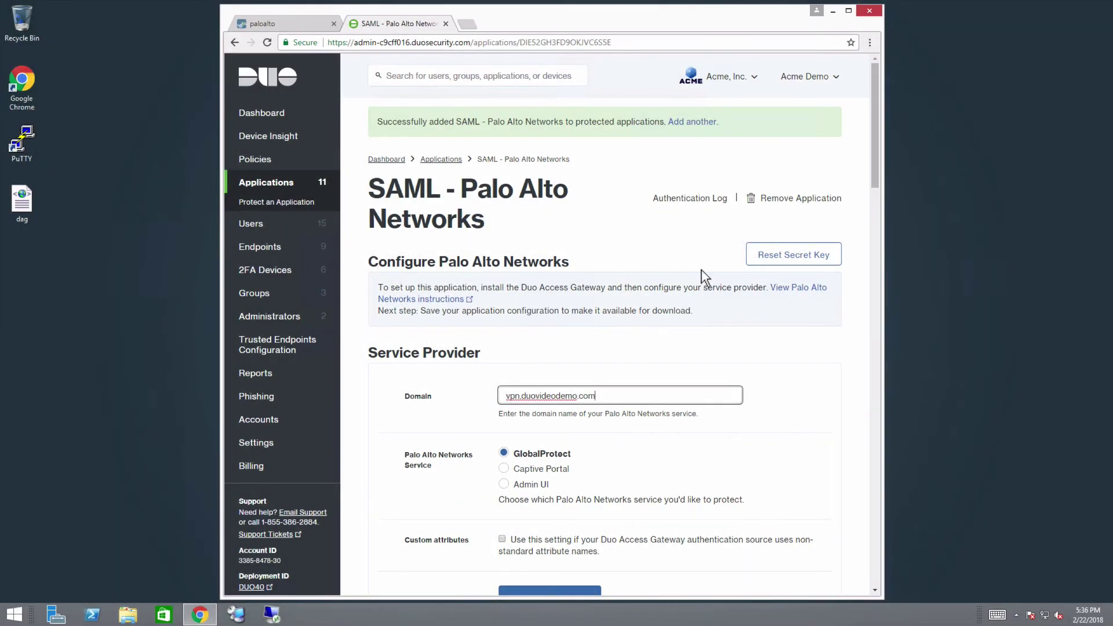
left_click_drag(877, 172, 879, 228)
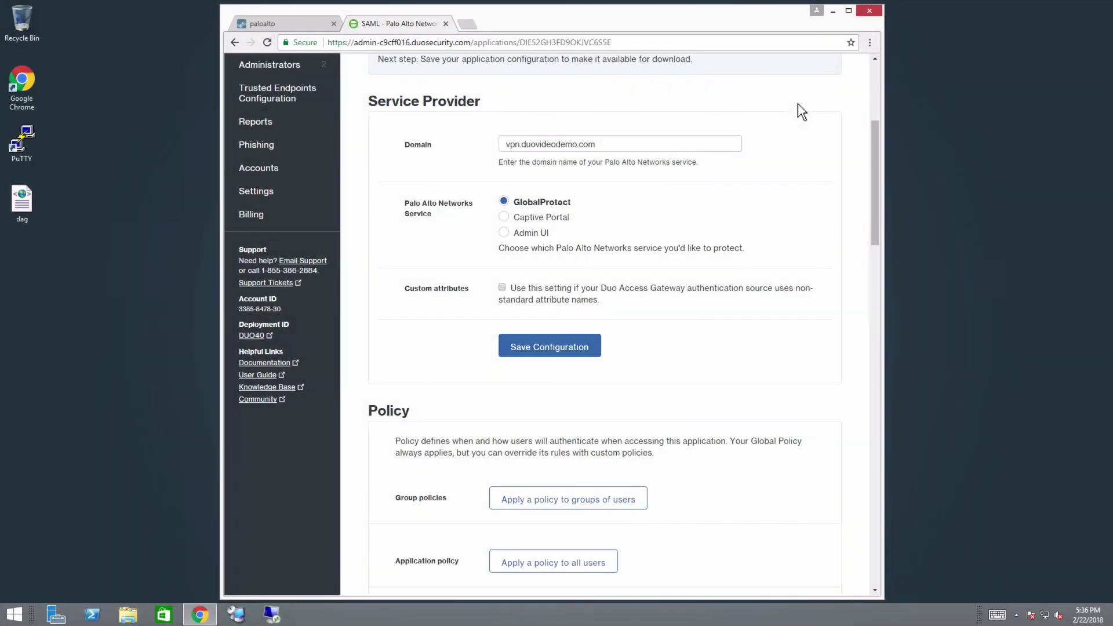
left_click(594, 349)
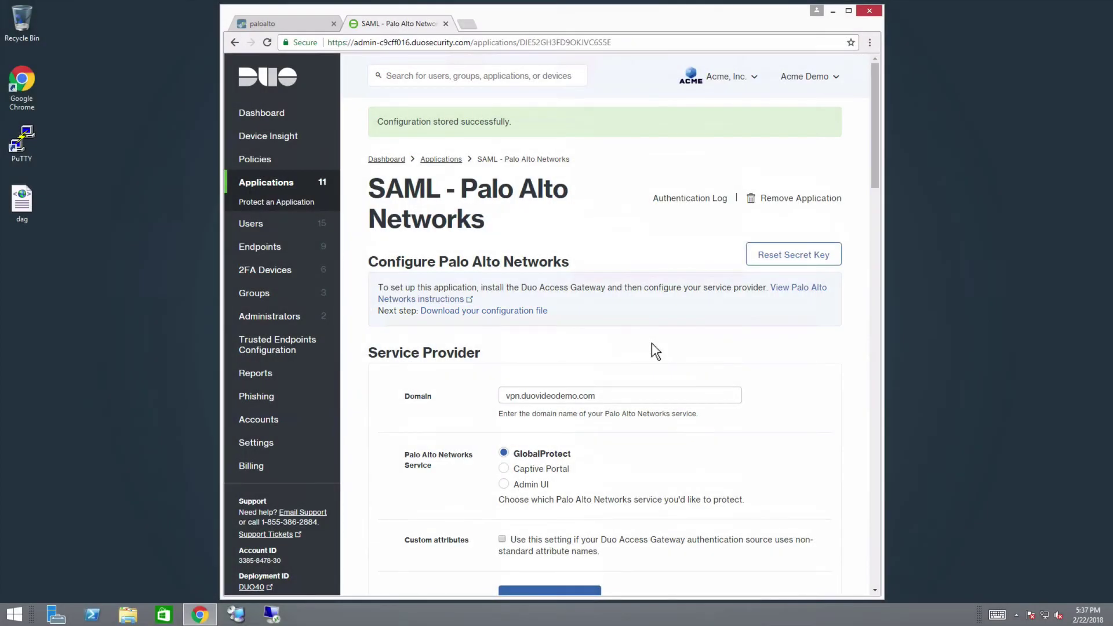
left_click(542, 312)
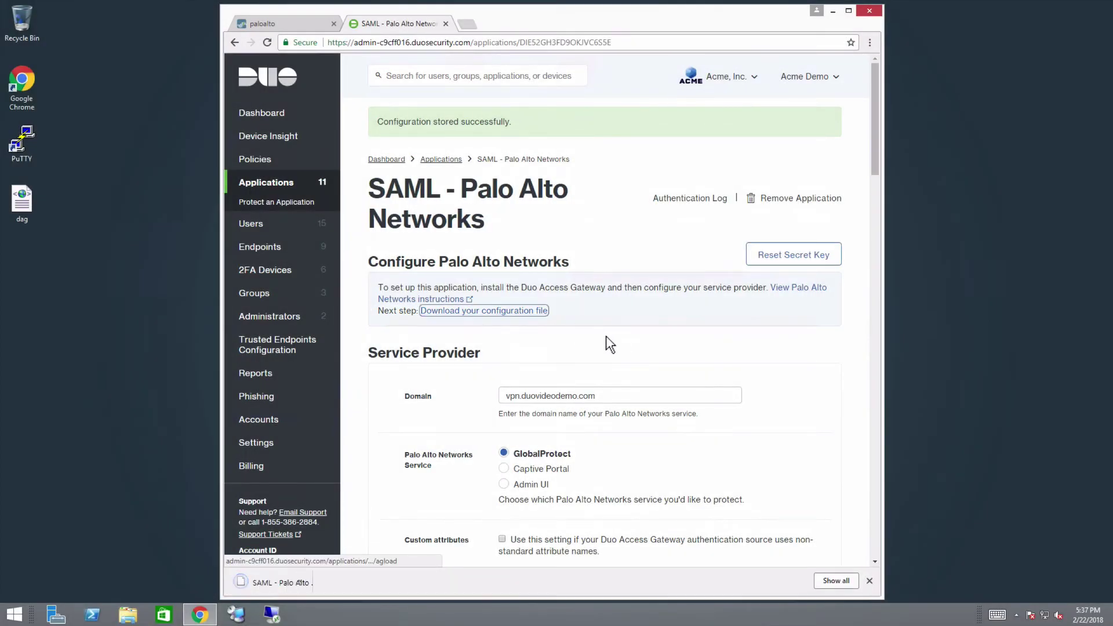